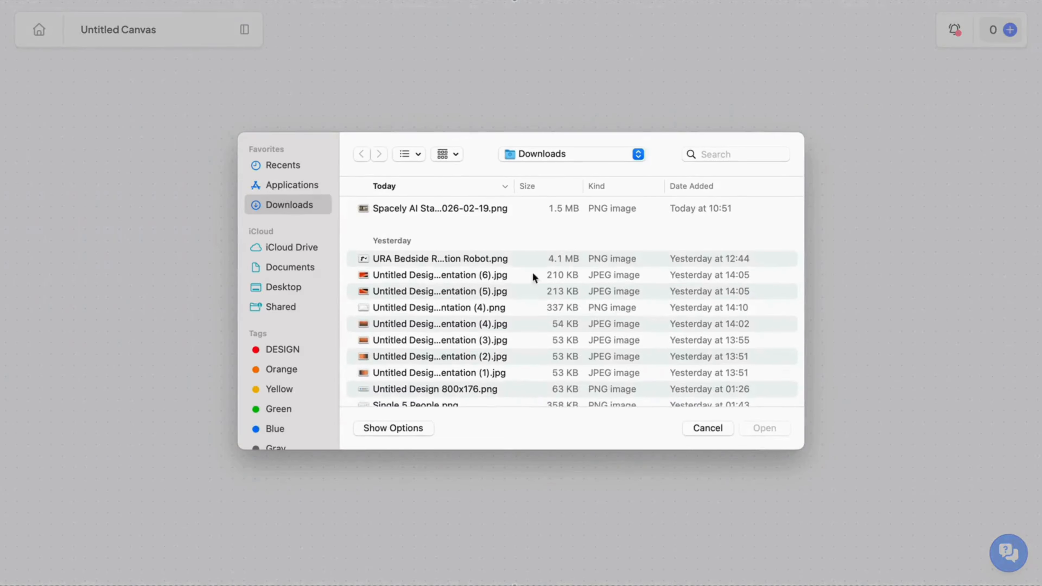
Upload the image Spacely AI Standard 2026-02-19.png from the Downloads folder to the canvas.
{"action": "left_click", "coordinate": [426, 213]}
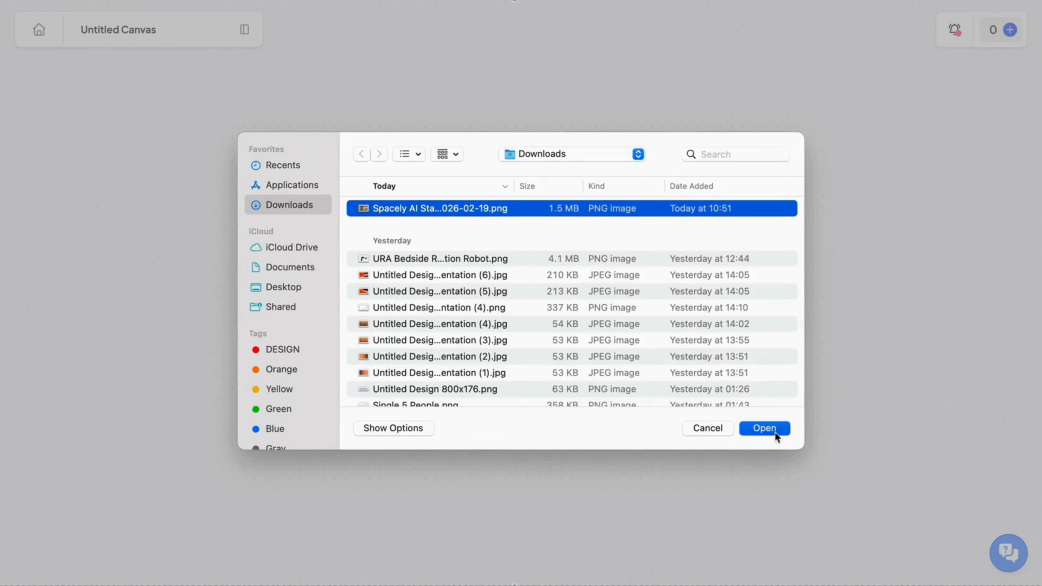
{"action": "left_click", "coordinate": [765, 428]}
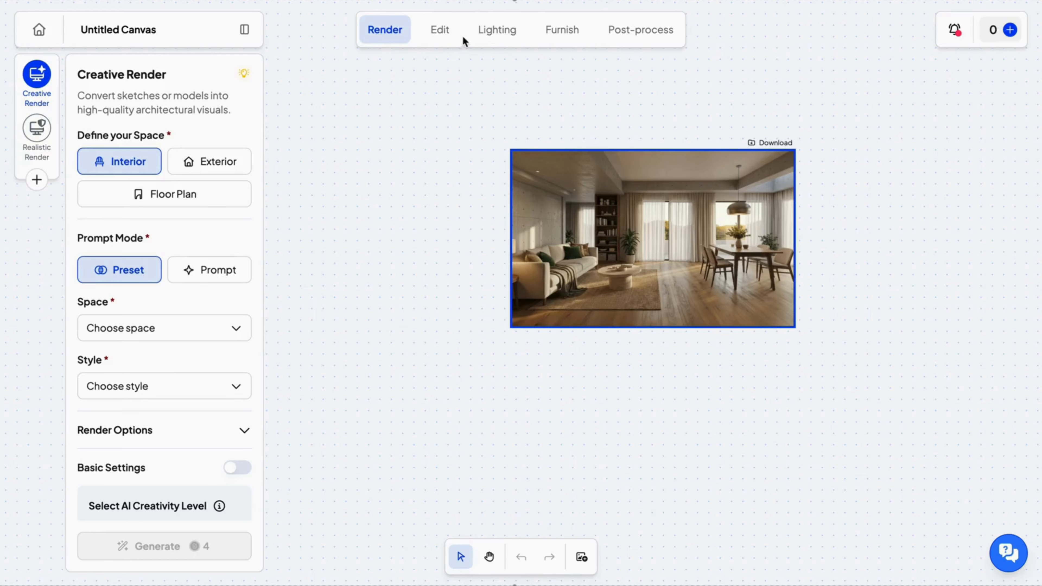
Look through the Edit, Lighting, Furnish and Post-process tool sets and return to Render.
{"action": "left_click", "coordinate": [448, 40]}
{"action": "left_click", "coordinate": [509, 33]}
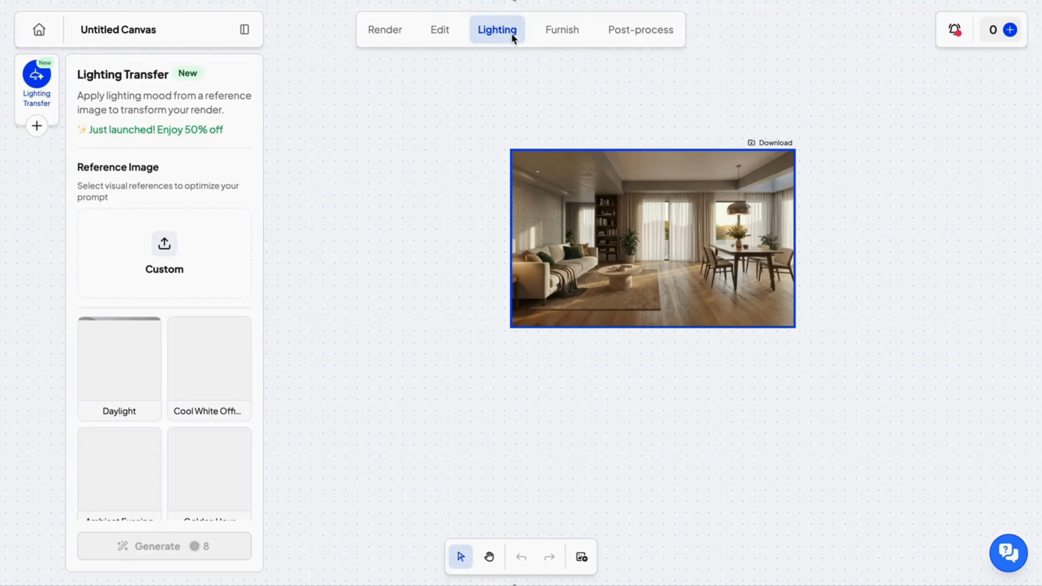
{"action": "left_click", "coordinate": [571, 34]}
{"action": "left_click", "coordinate": [635, 32]}
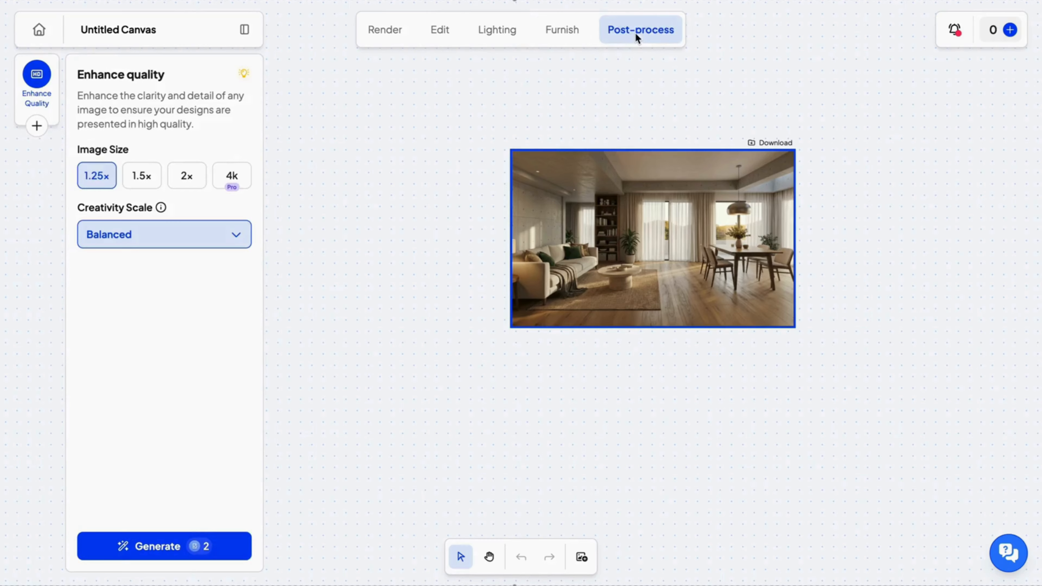
{"action": "left_click", "coordinate": [397, 36]}
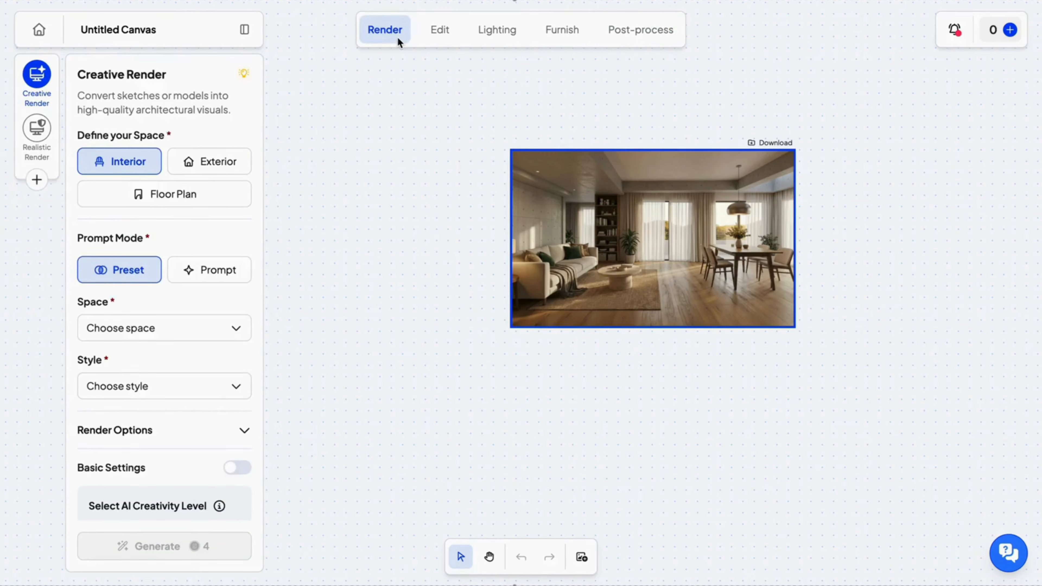
Add the Multiple Angles and Style Transfer tools to the Render toolkit and save the changes.
{"action": "left_click", "coordinate": [40, 180]}
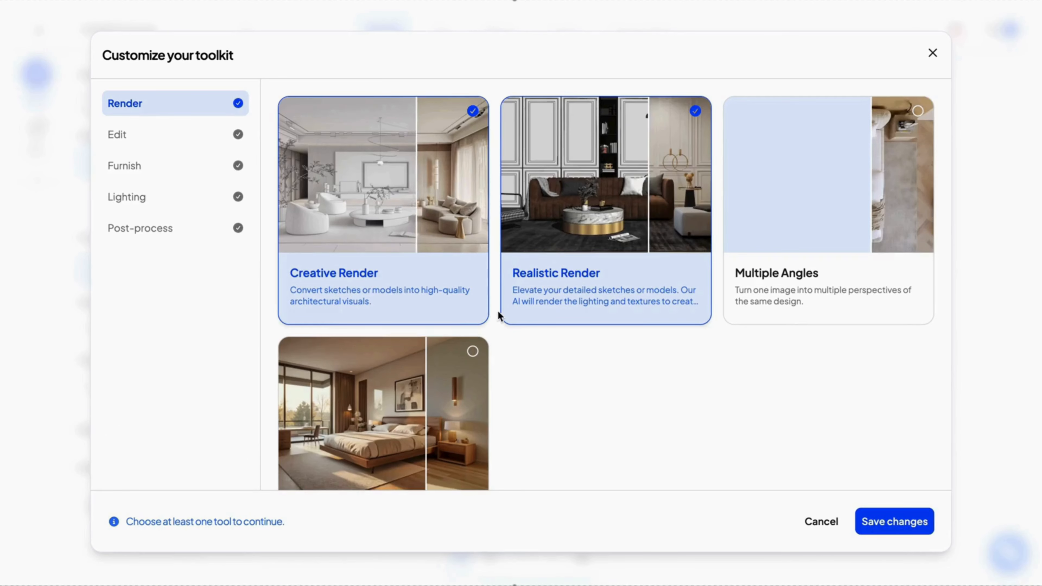
{"action": "scroll", "coordinate": [497, 311], "scroll_direction": "down", "scroll_amount": 2}
{"action": "scroll", "coordinate": [395, 390], "scroll_direction": "up", "scroll_amount": 2}
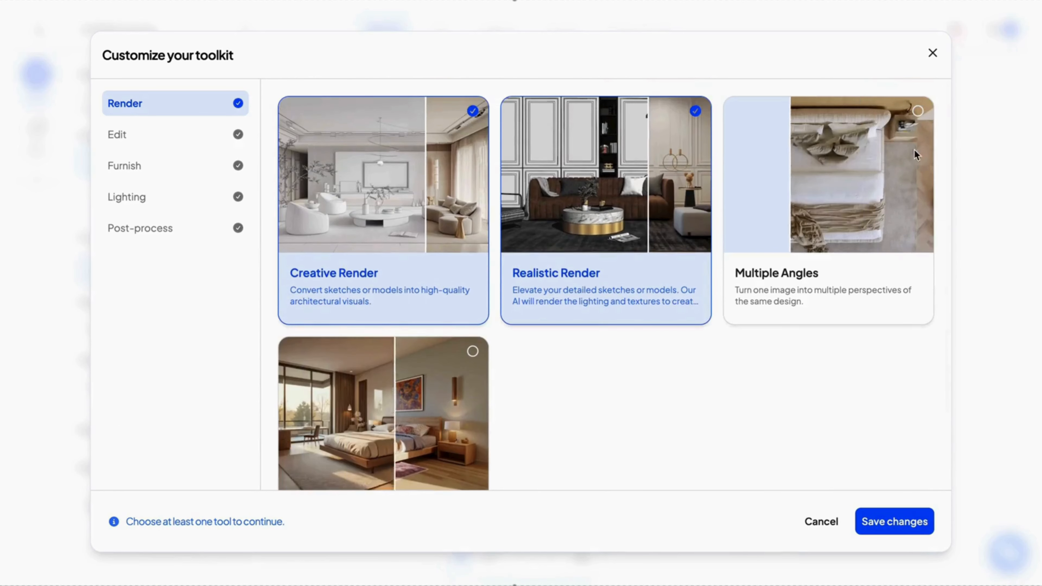
{"action": "left_click", "coordinate": [919, 111]}
{"action": "scroll", "coordinate": [598, 344], "scroll_direction": "down", "scroll_amount": 2}
{"action": "left_click", "coordinate": [473, 276]}
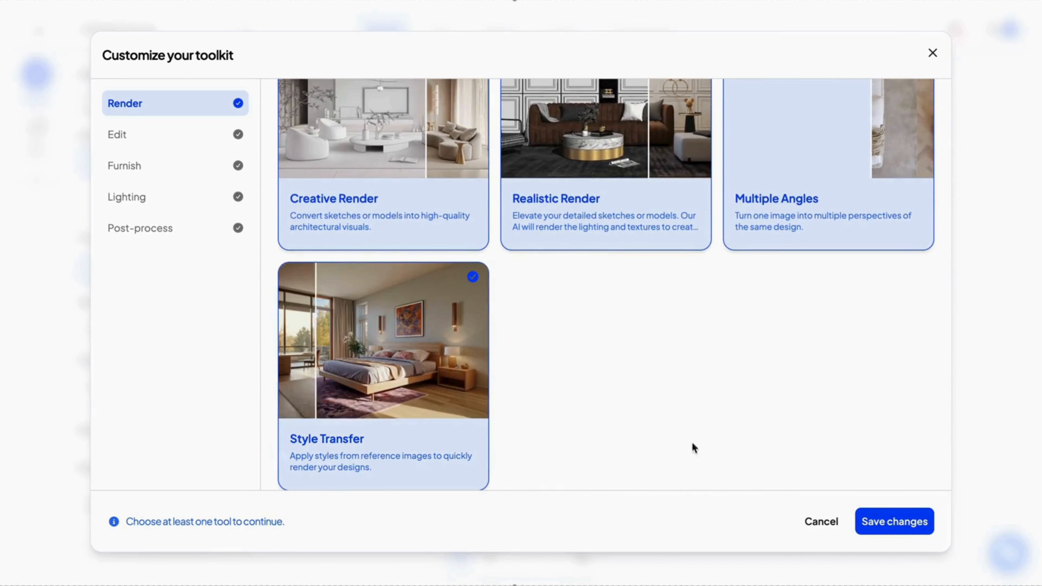
{"action": "left_click", "coordinate": [907, 527]}
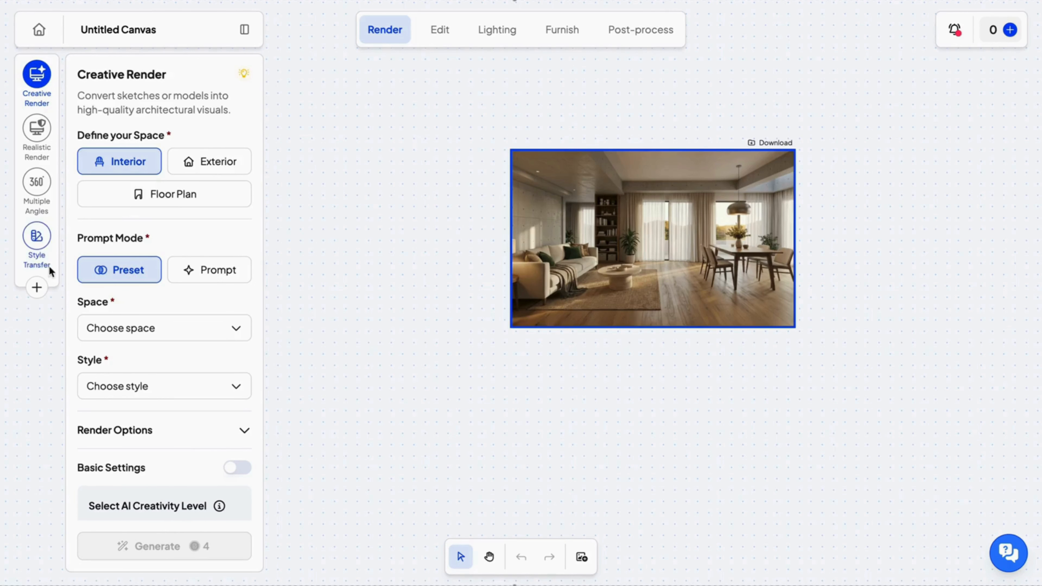
Review the Multiple Angles and Style Transfer tools and the toolkit's Edit, Furnish, Lighting and Post-process options.
{"action": "left_click", "coordinate": [37, 185]}
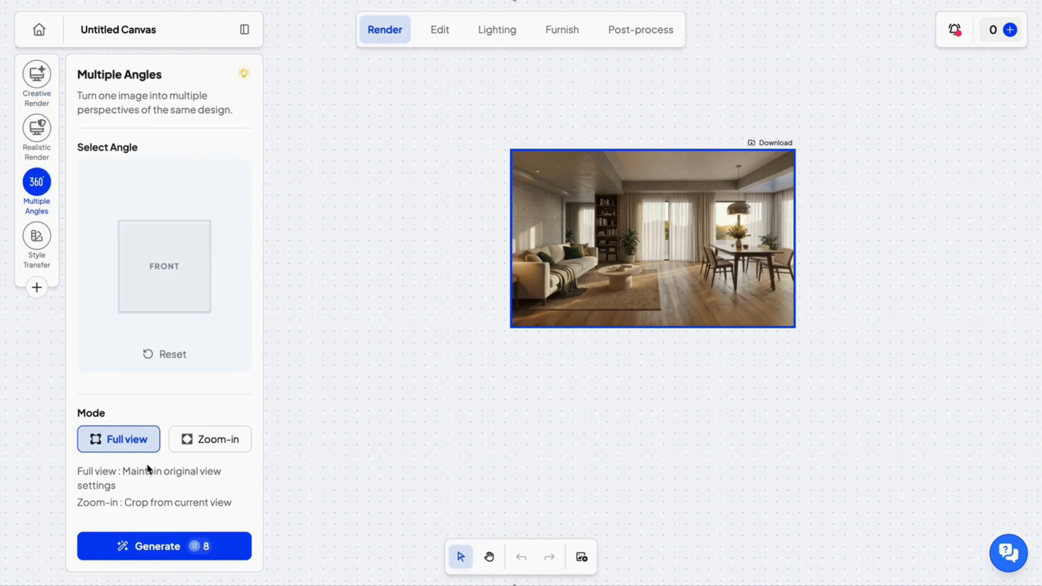
{"action": "left_click", "coordinate": [37, 236]}
{"action": "left_click", "coordinate": [437, 32]}
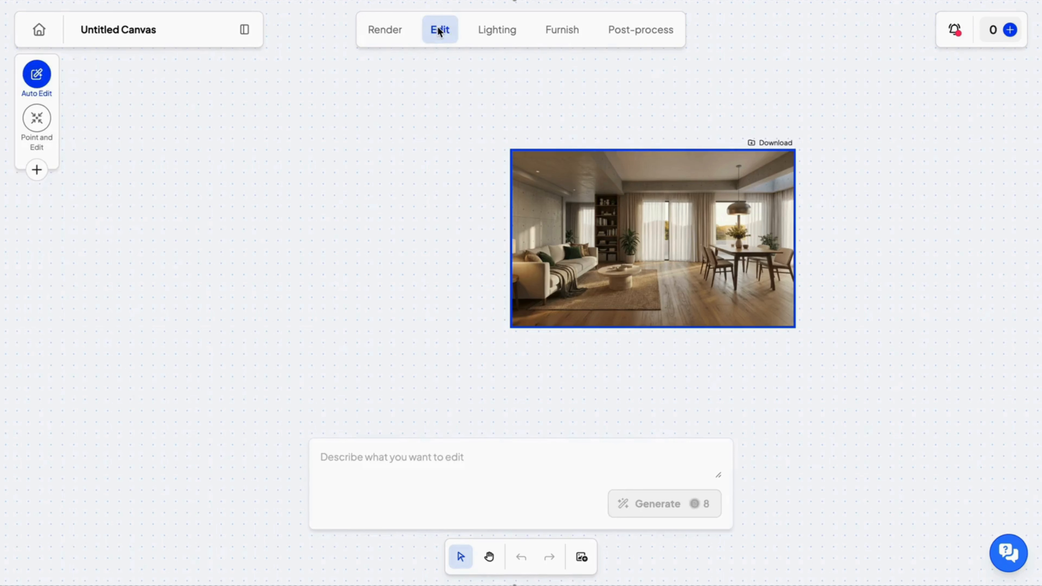
{"action": "left_click", "coordinate": [37, 170]}
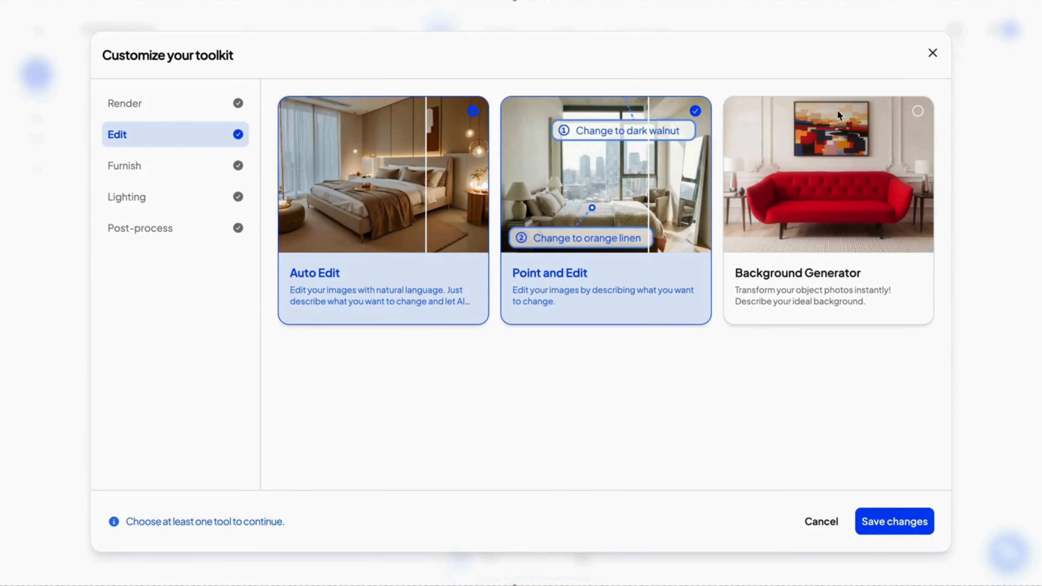
{"action": "left_click", "coordinate": [156, 167]}
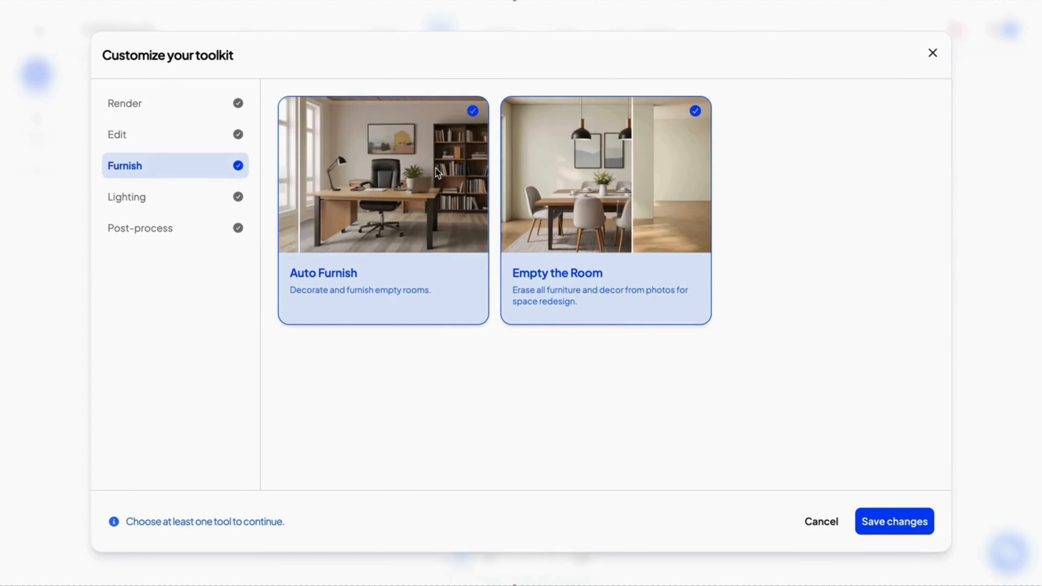
{"action": "left_click", "coordinate": [167, 196]}
{"action": "left_click", "coordinate": [132, 228]}
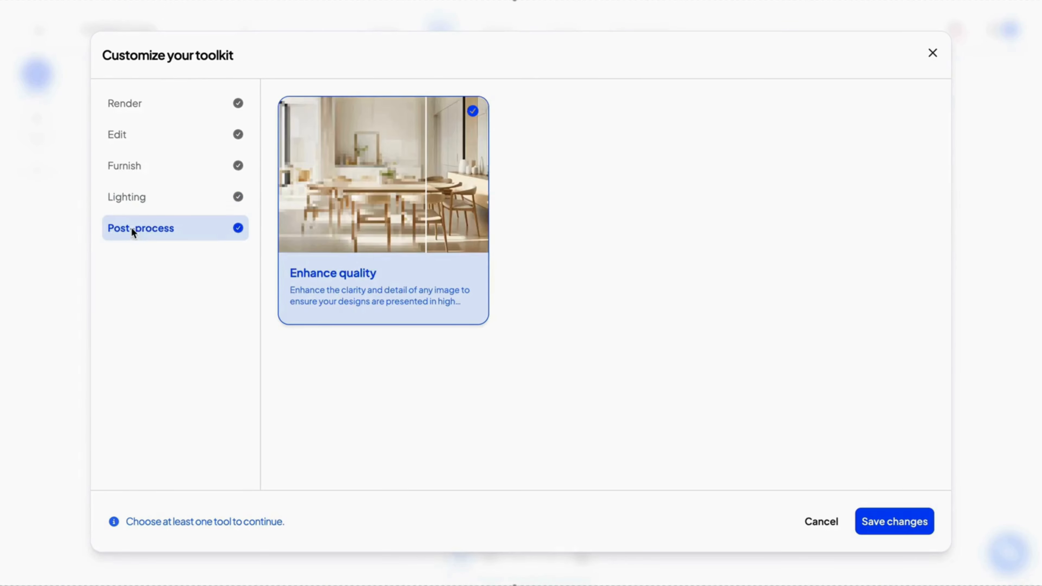
{"action": "left_click", "coordinate": [876, 521]}
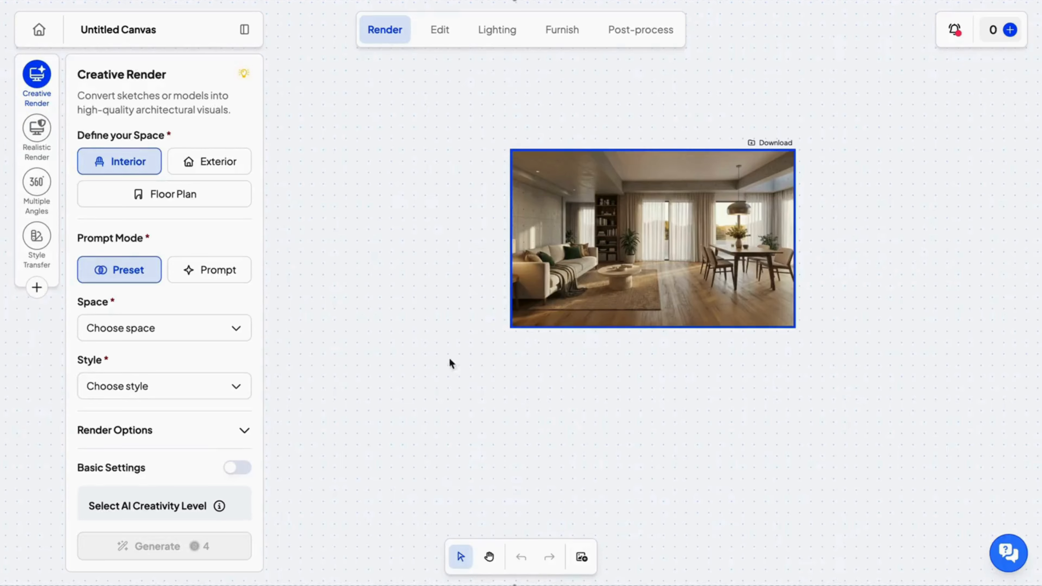
Choose the Style Transfer tool and set its preset style to Mid Century Modern.
{"action": "left_click", "coordinate": [488, 557]}
{"action": "left_click_drag", "start_coordinate": [628, 249], "coordinate": [554, 316]}
{"action": "scroll", "coordinate": [645, 351], "scroll_direction": "up", "scroll_amount": 6}
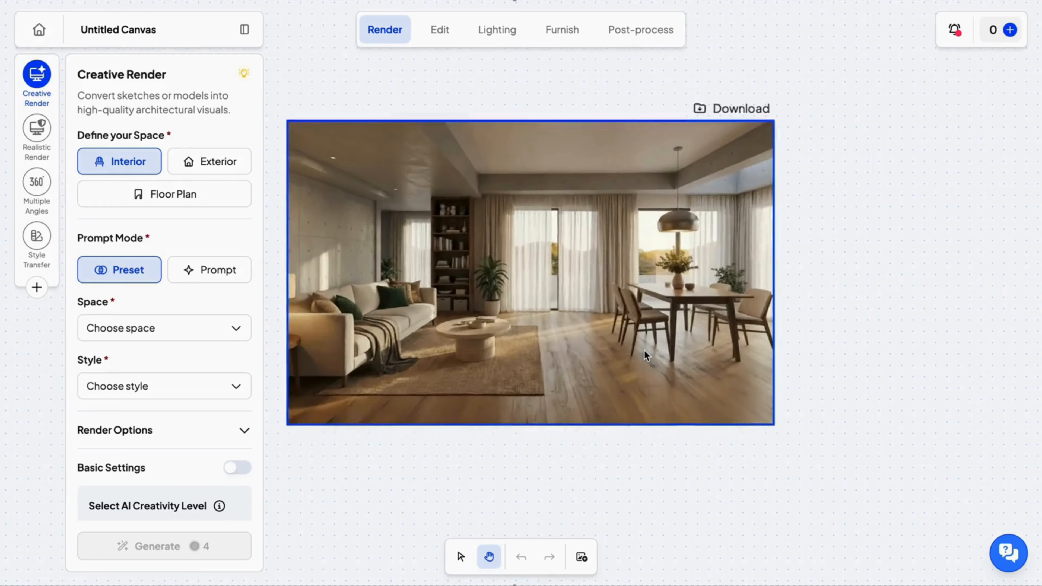
{"action": "scroll", "coordinate": [645, 351], "scroll_direction": "left", "scroll_amount": 2}
{"action": "scroll", "coordinate": [645, 350], "scroll_direction": "up", "scroll_amount": 1}
{"action": "scroll", "coordinate": [646, 354], "scroll_direction": "left", "scroll_amount": 2}
{"action": "scroll", "coordinate": [645, 354], "scroll_direction": "up", "scroll_amount": 1}
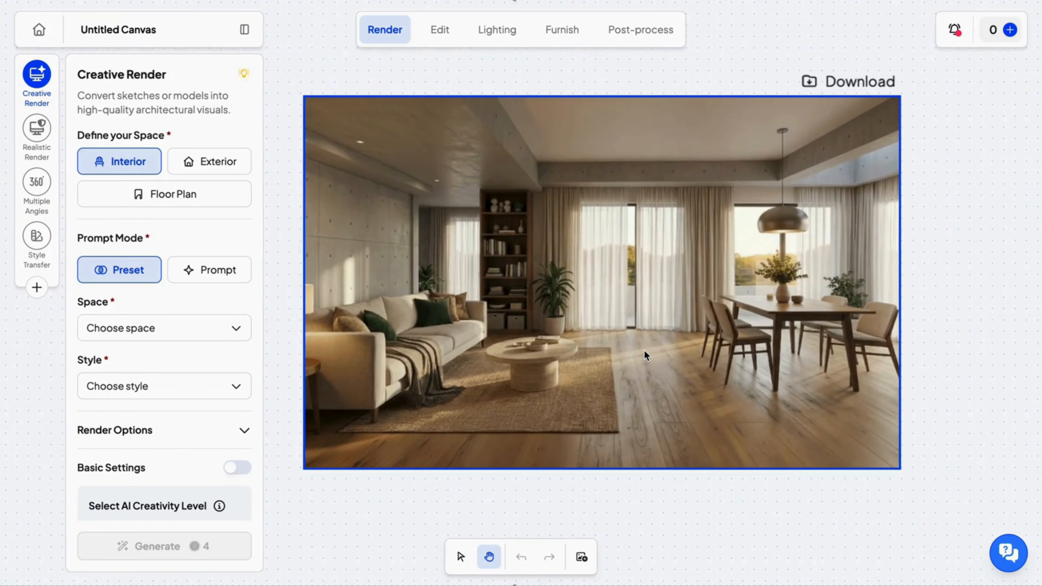
{"action": "left_click", "coordinate": [36, 235]}
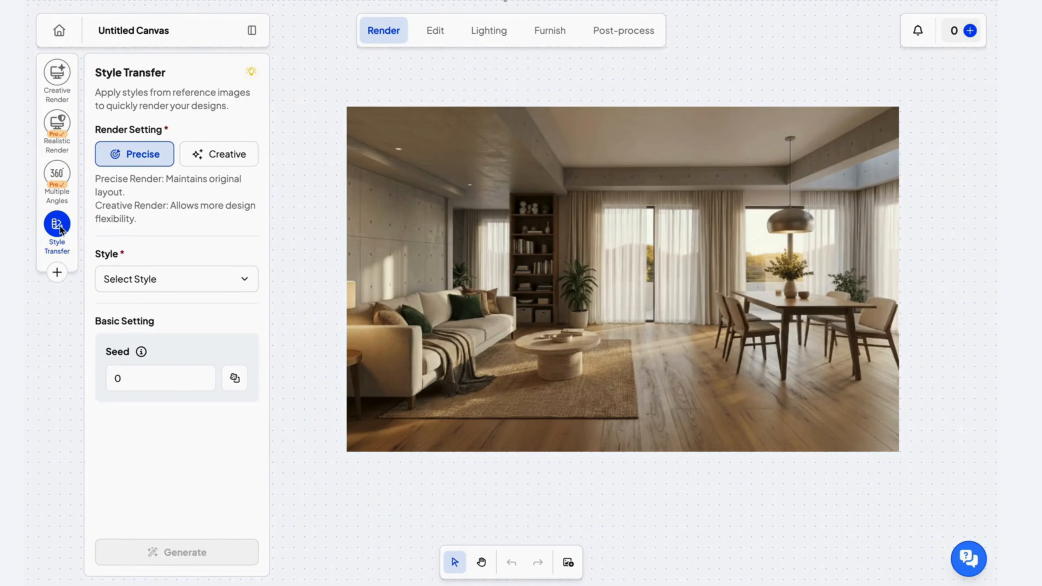
{"action": "left_click", "coordinate": [145, 278]}
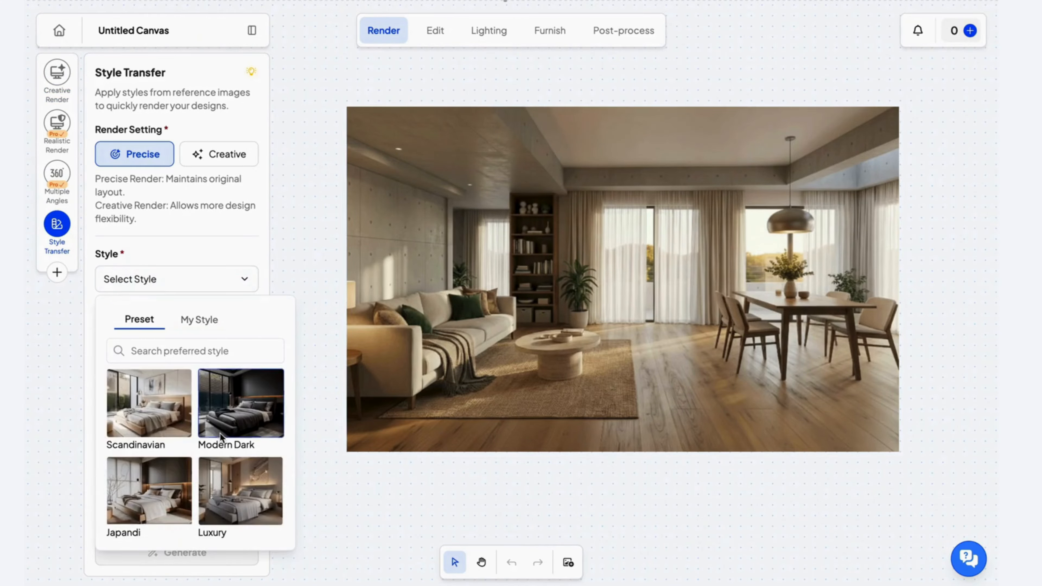
{"action": "scroll", "coordinate": [172, 490], "scroll_direction": "down", "scroll_amount": 7}
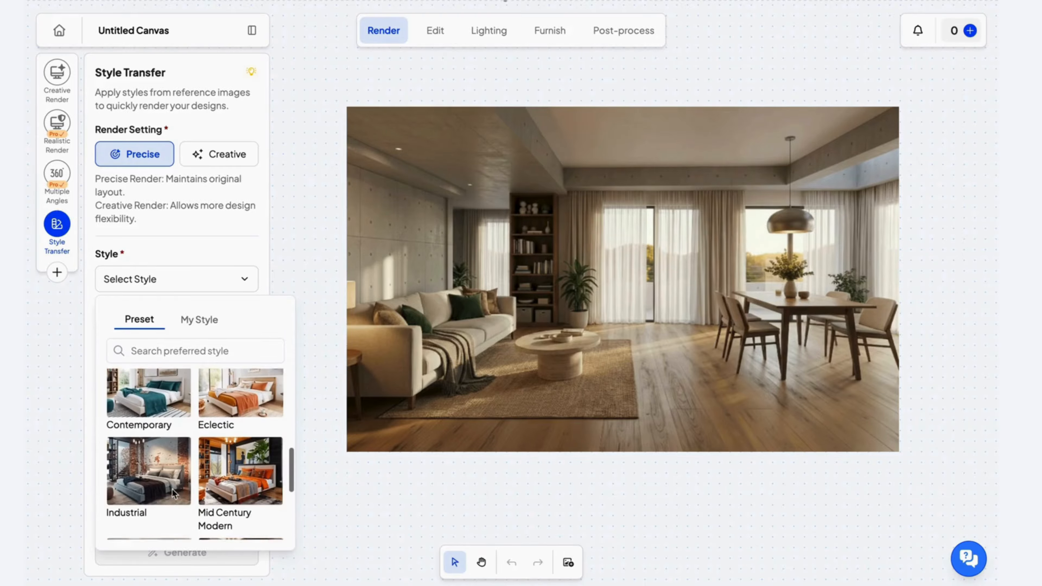
{"action": "scroll", "coordinate": [172, 489], "scroll_direction": "down", "scroll_amount": 3}
{"action": "scroll", "coordinate": [171, 489], "scroll_direction": "up", "scroll_amount": 2}
{"action": "left_click", "coordinate": [218, 430]}
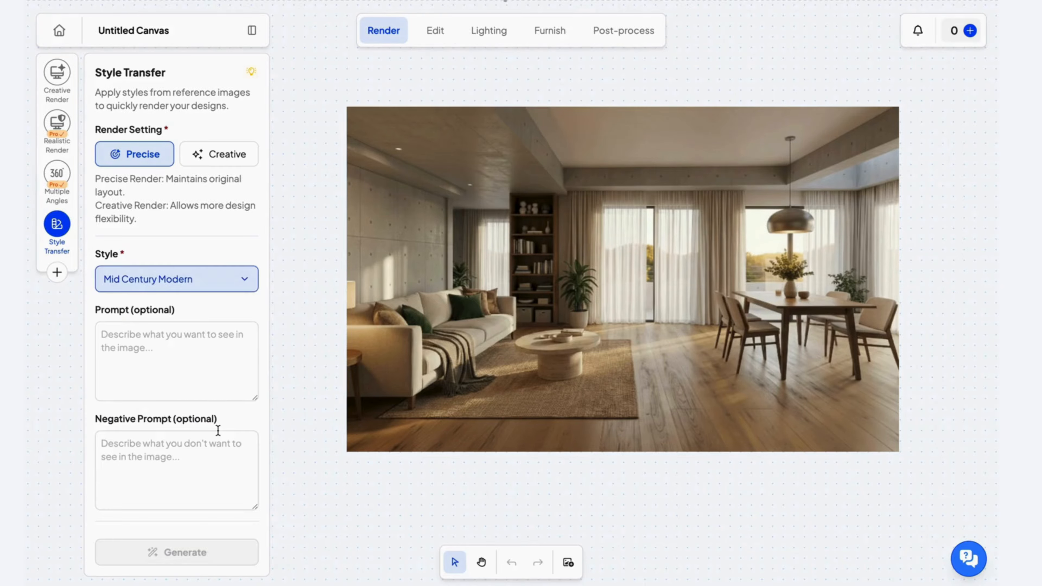
Generate the style transfer on the uploaded living-room image with the Precise render setting and no prompts.
{"action": "scroll", "coordinate": [196, 463], "scroll_direction": "down", "scroll_amount": 3}
{"action": "scroll", "coordinate": [196, 464], "scroll_direction": "up", "scroll_amount": 3}
{"action": "scroll", "coordinate": [155, 503], "scroll_direction": "down", "scroll_amount": 3}
{"action": "scroll", "coordinate": [156, 503], "scroll_direction": "up", "scroll_amount": 3}
{"action": "left_click", "coordinate": [382, 290]}
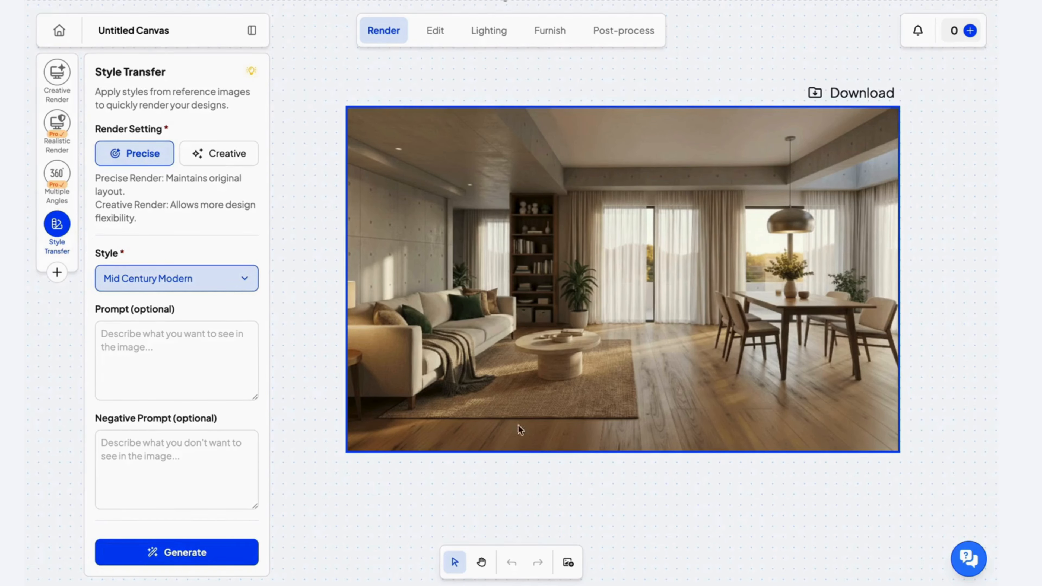
{"action": "left_click", "coordinate": [466, 507]}
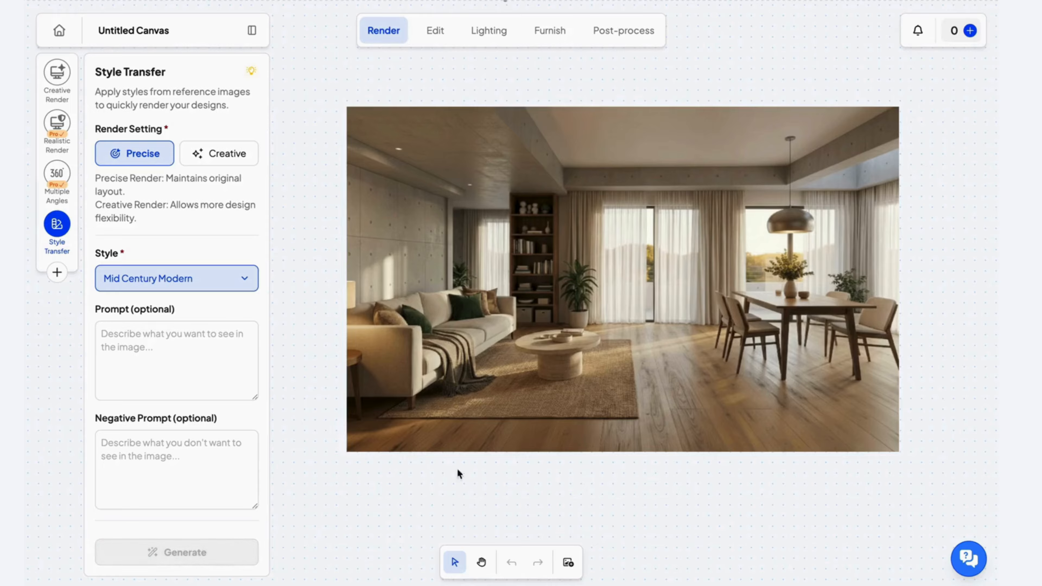
{"action": "left_click", "coordinate": [541, 299]}
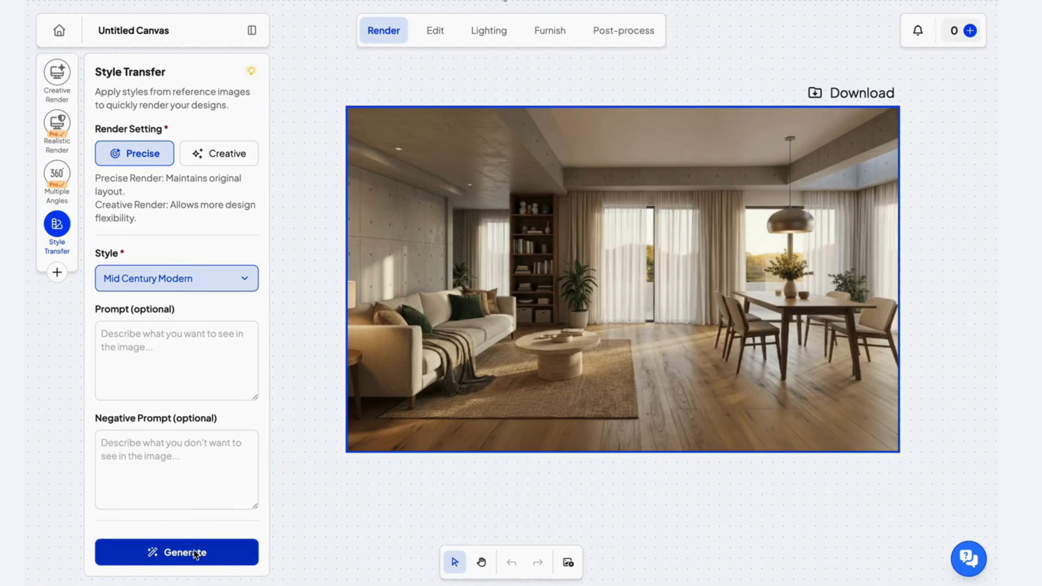
{"action": "left_click", "coordinate": [181, 554]}
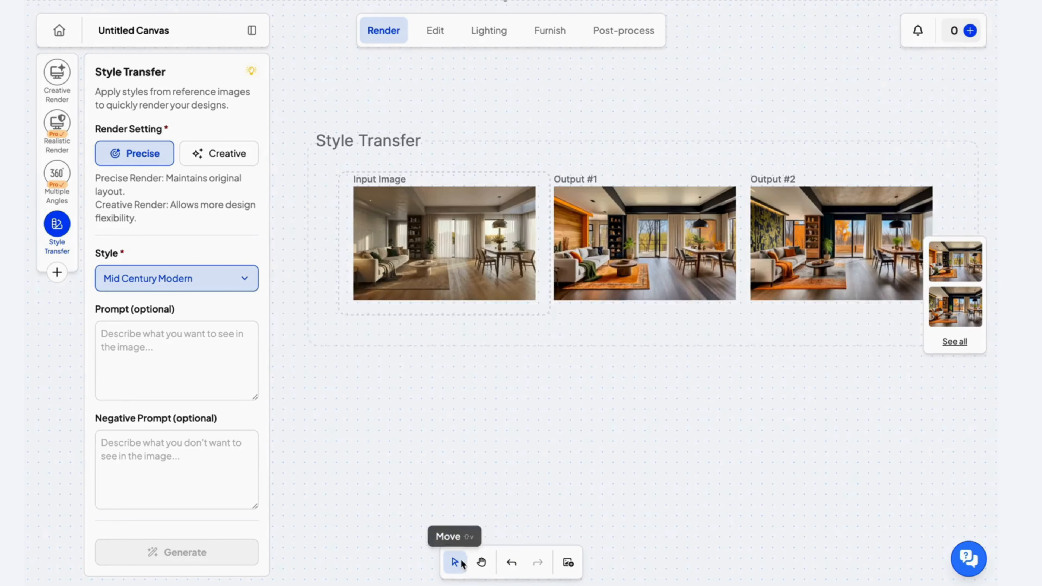
Enhance the quality of Style Transfer Output #2 at 1.25× image size with the Balanced creativity scale.
{"action": "left_click", "coordinate": [459, 562]}
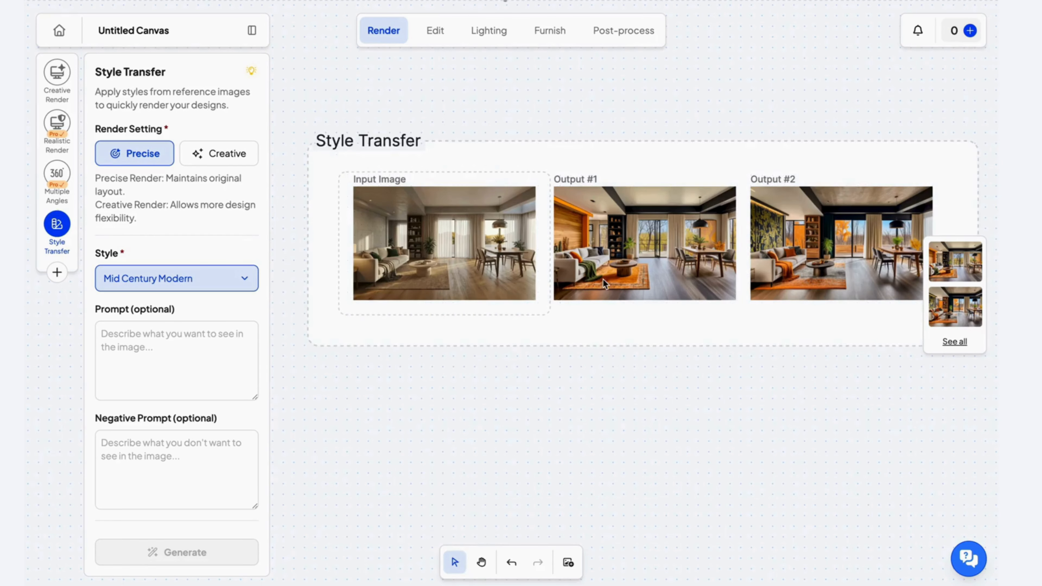
{"action": "left_click", "coordinate": [818, 259]}
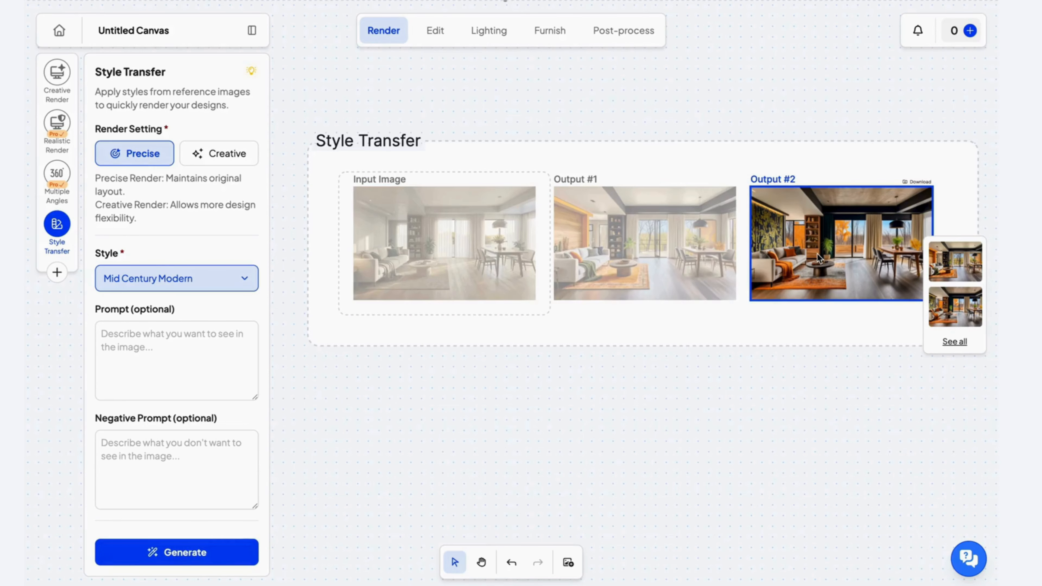
{"action": "left_click", "coordinate": [62, 174]}
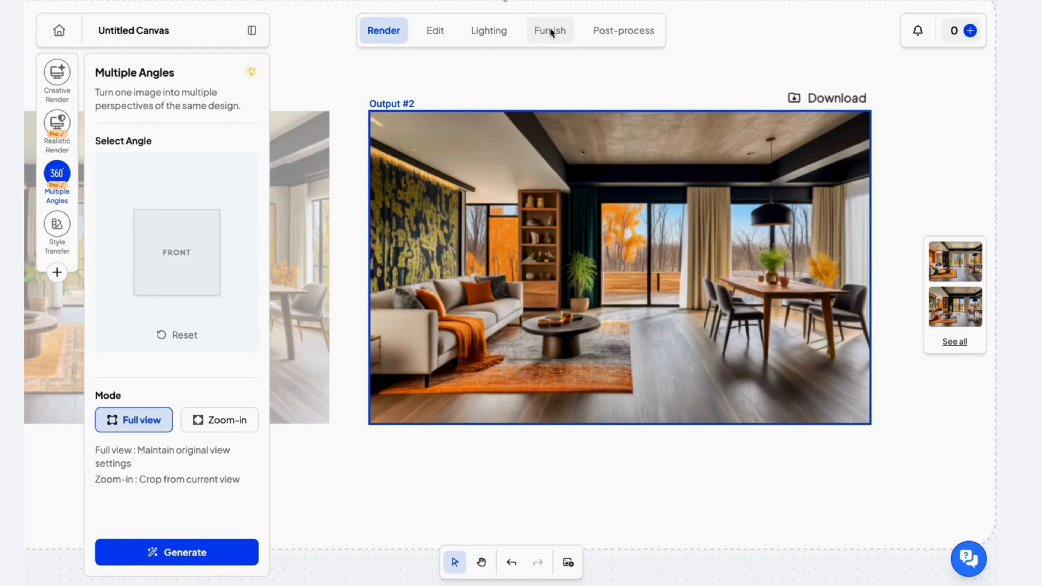
{"action": "left_click", "coordinate": [610, 30]}
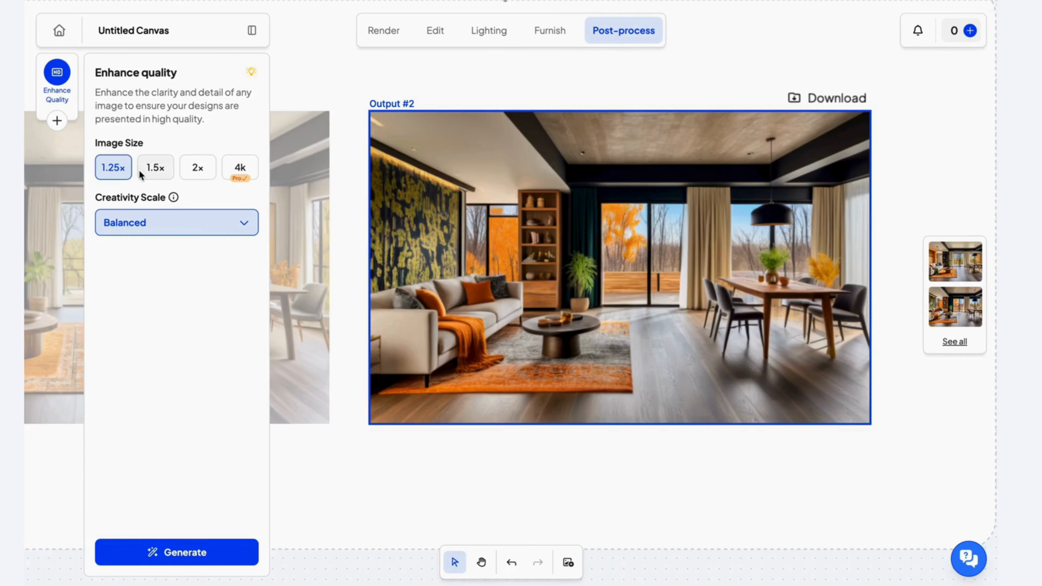
{"action": "left_click", "coordinate": [162, 556]}
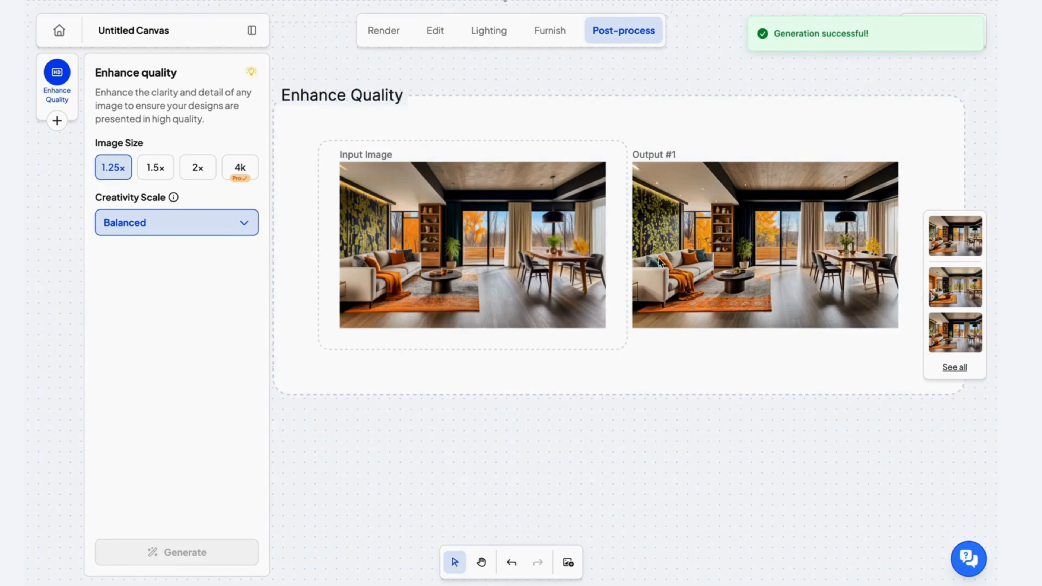
Move the Enhance Quality group directly beneath the Style Transfer group, roughly aligned with its starting edge.
{"action": "scroll", "coordinate": [662, 320], "scroll_direction": "down", "scroll_amount": 5}
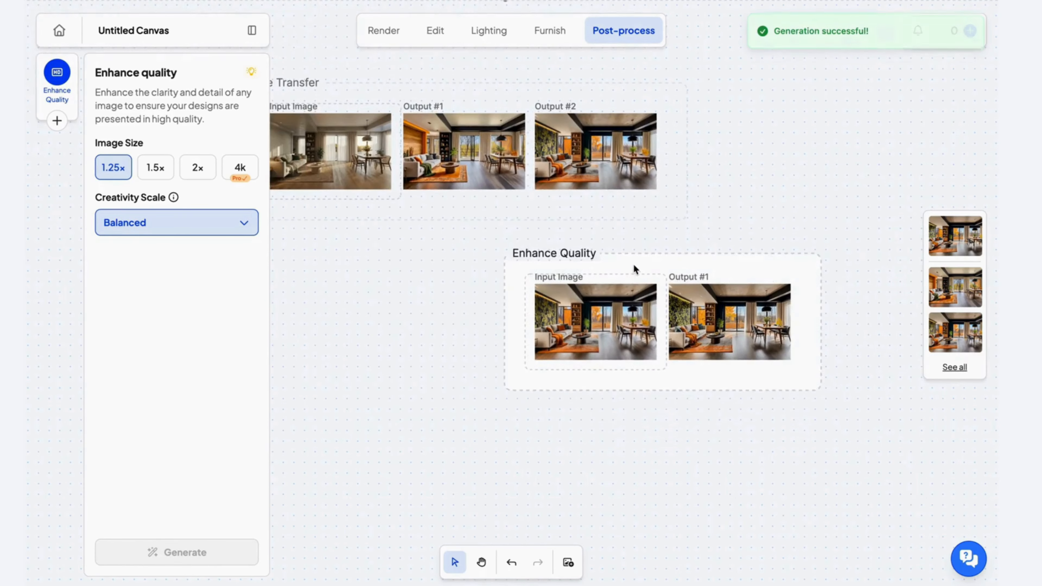
{"action": "left_click_drag", "start_coordinate": [632, 269], "coordinate": [391, 231]}
{"action": "scroll", "coordinate": [391, 231], "scroll_direction": "left", "scroll_amount": 3}
{"action": "left_click_drag", "start_coordinate": [479, 237], "coordinate": [456, 246]}
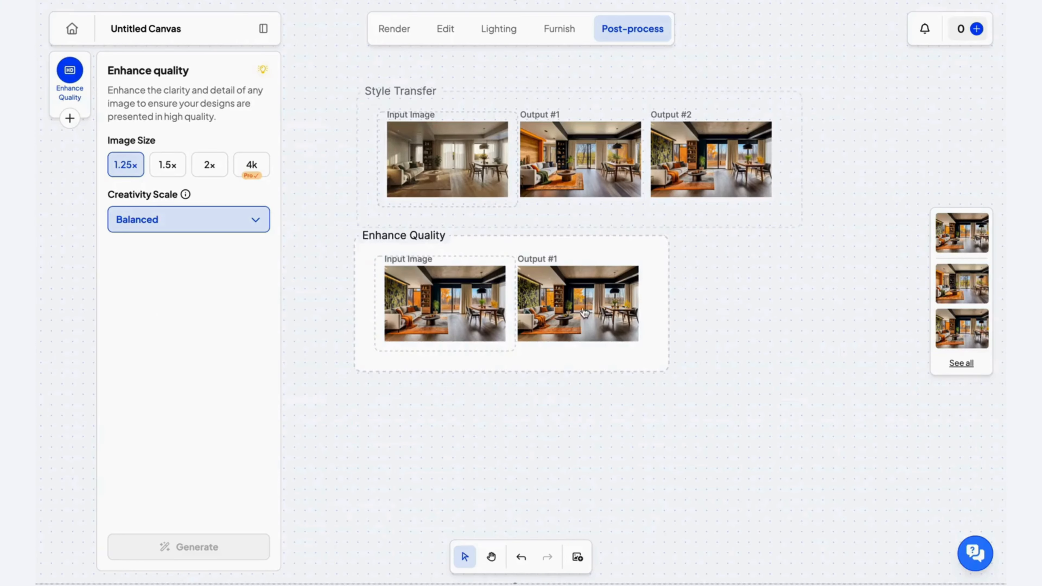
Preview the image Spacely AI Standard Feb 19 2026.png from the Downloads folder and upload it to the canvas.
{"action": "left_click", "coordinate": [577, 557]}
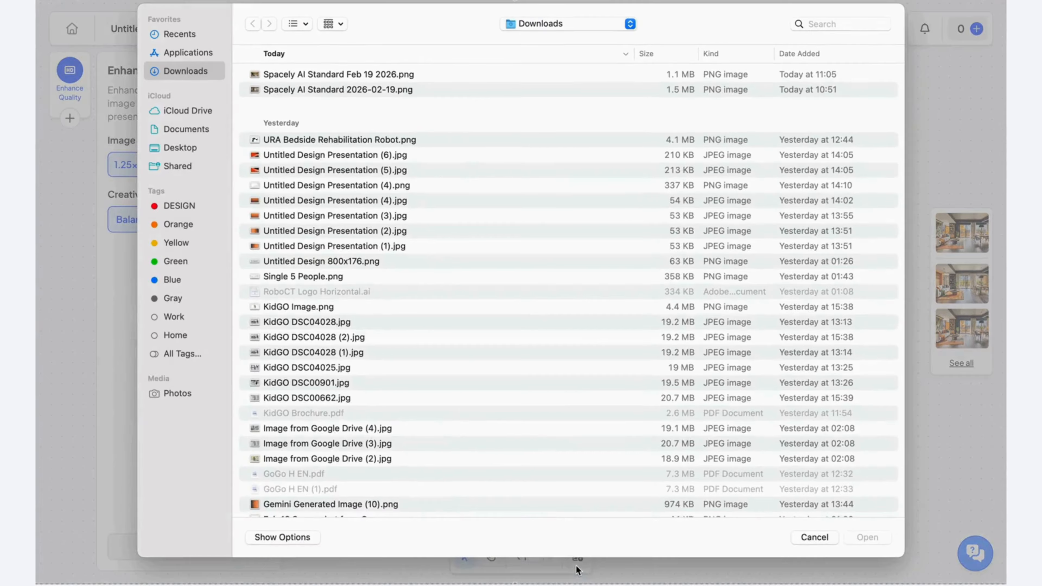
{"action": "left_click", "coordinate": [449, 78]}
{"action": "key", "text": "space"}
{"action": "left_click", "coordinate": [134, 13]}
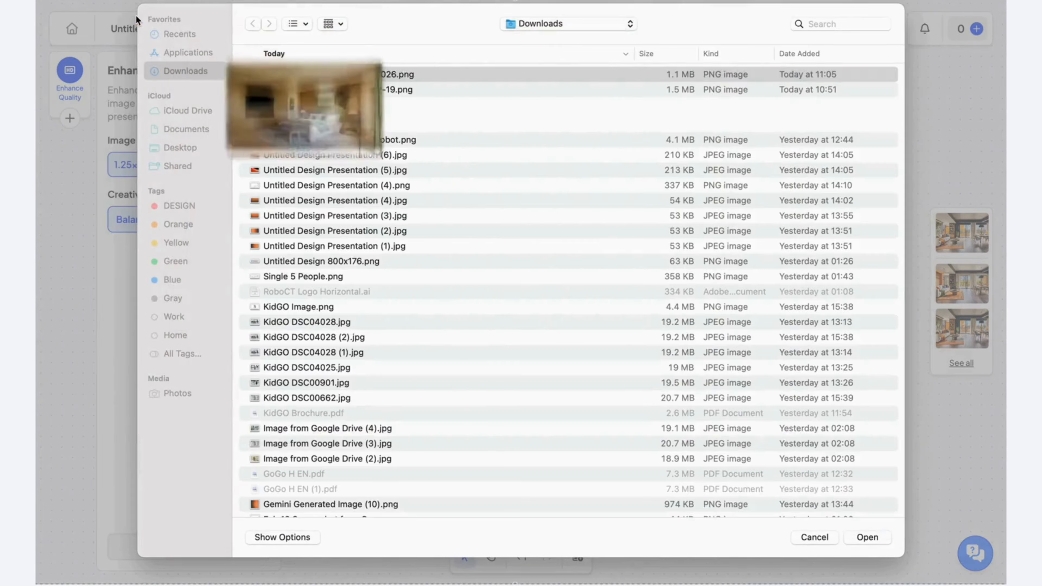
{"action": "left_click", "coordinate": [868, 538]}
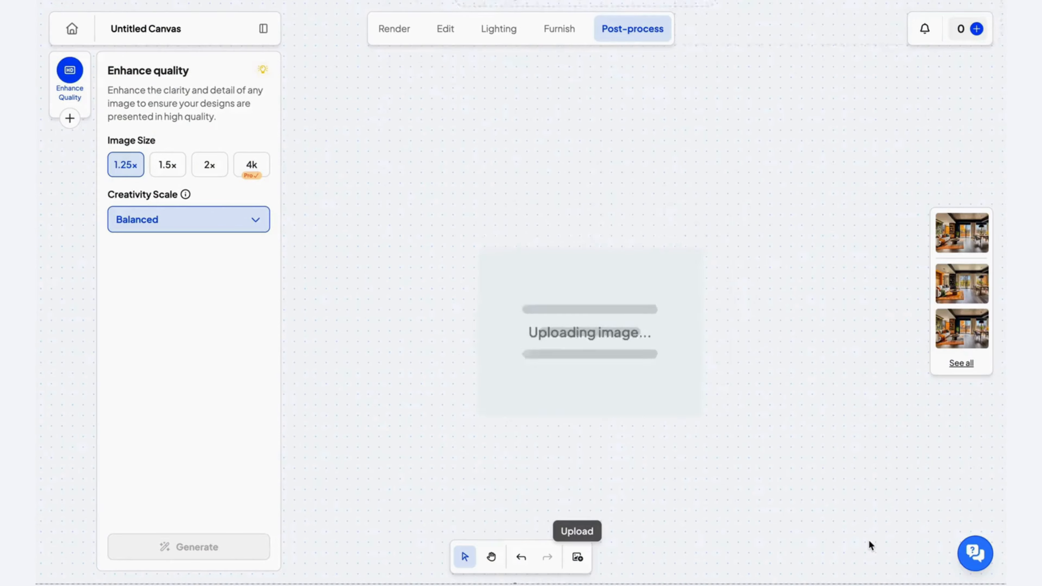
Generate a Lighting Transfer on the uploaded bedroom image using the Golden Hour reference.
{"action": "scroll", "coordinate": [669, 360], "scroll_direction": "down", "scroll_amount": 3}
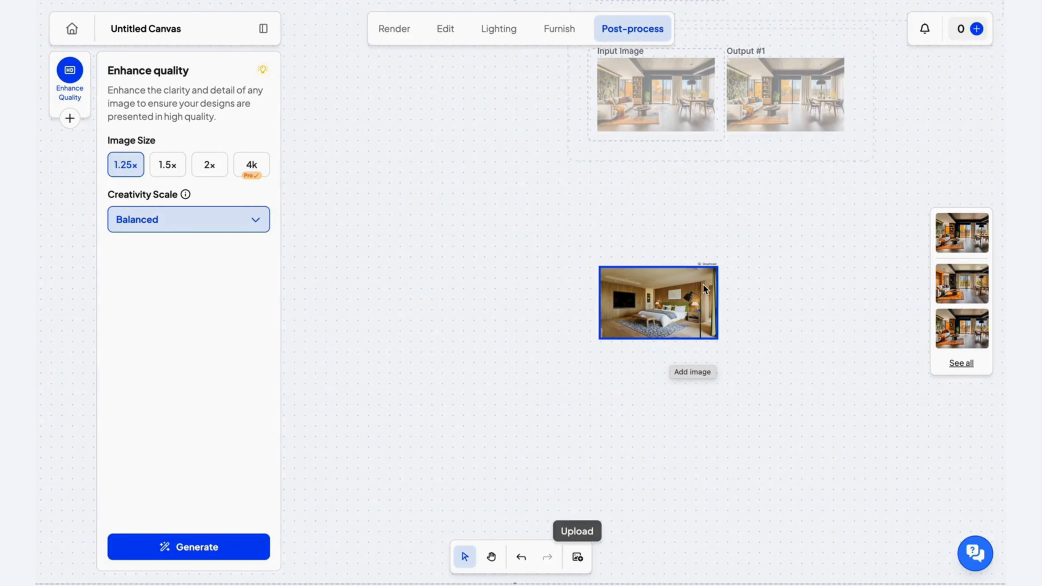
{"action": "scroll", "coordinate": [703, 285], "scroll_direction": "up", "scroll_amount": 5}
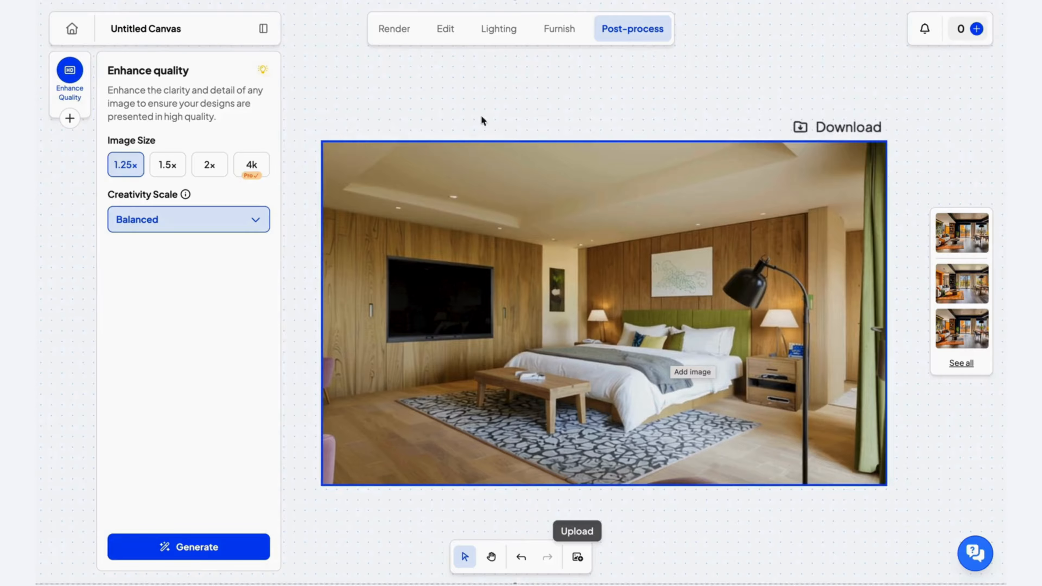
{"action": "left_click", "coordinate": [560, 28]}
{"action": "left_click", "coordinate": [500, 31]}
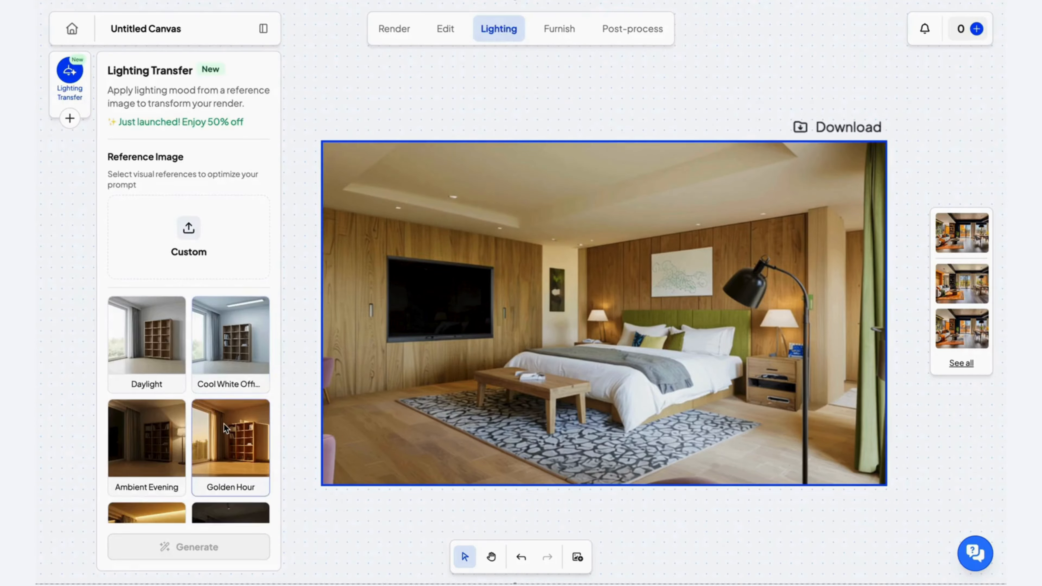
{"action": "scroll", "coordinate": [224, 424], "scroll_direction": "down", "scroll_amount": 2}
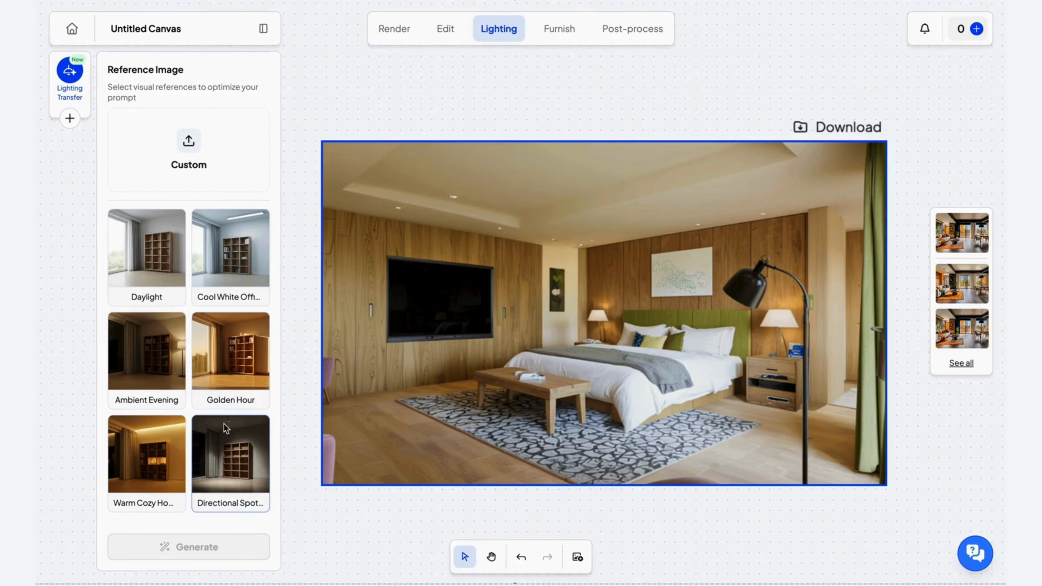
{"action": "left_click", "coordinate": [224, 372]}
{"action": "left_click", "coordinate": [196, 546]}
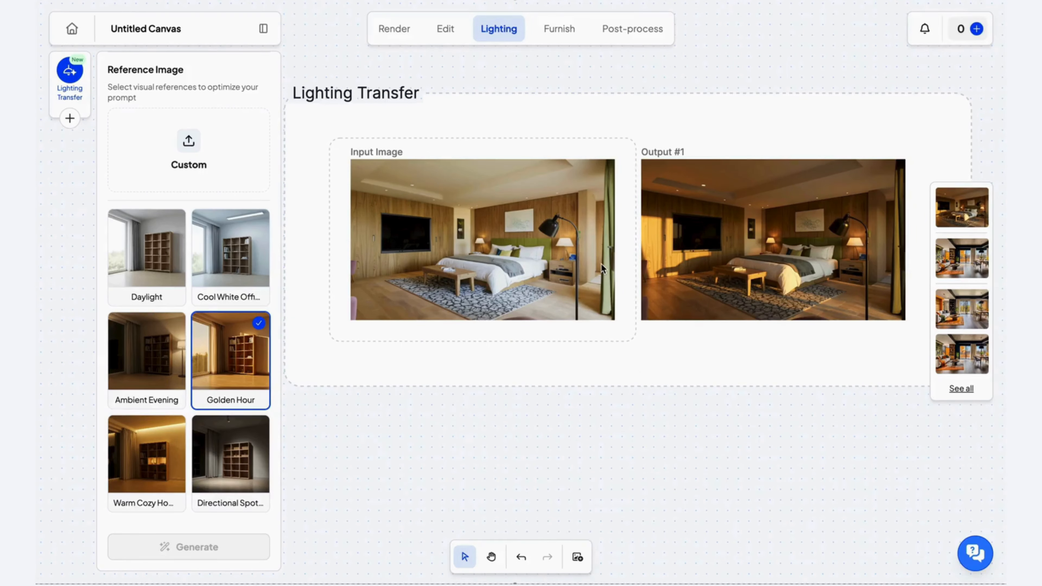
Move the Lighting Transfer group directly beneath the Enhance Quality group, roughly aligned with its starting edge.
{"action": "scroll", "coordinate": [600, 264], "scroll_direction": "up", "scroll_amount": 2}
{"action": "scroll", "coordinate": [601, 264], "scroll_direction": "down", "scroll_amount": 4}
{"action": "scroll", "coordinate": [600, 264], "scroll_direction": "up", "scroll_amount": 2}
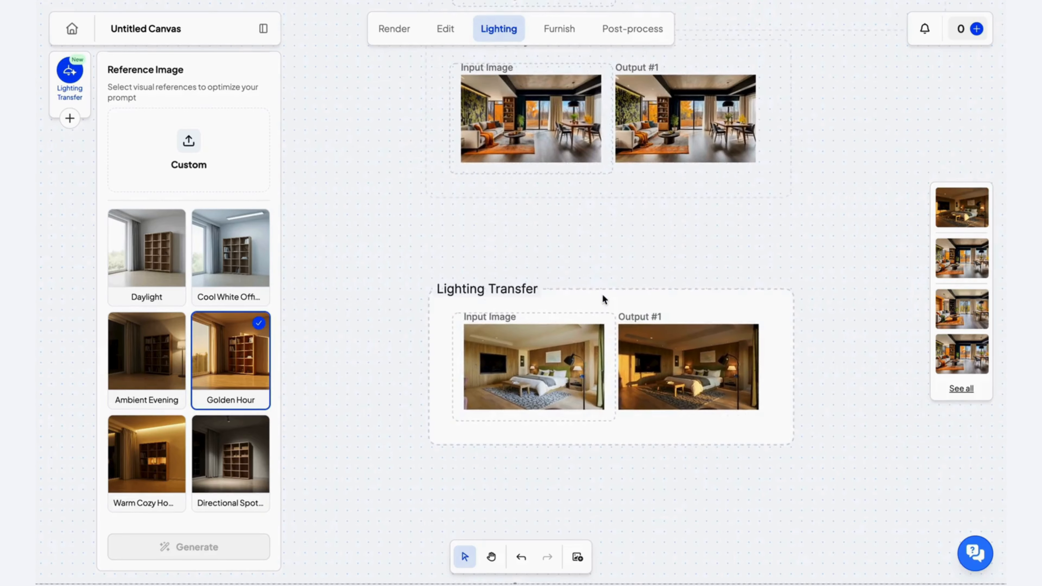
{"action": "left_click_drag", "start_coordinate": [602, 294], "coordinate": [603, 216]}
{"action": "scroll", "coordinate": [604, 216], "scroll_direction": "down", "scroll_amount": 3}
{"action": "scroll", "coordinate": [601, 219], "scroll_direction": "up", "scroll_amount": 5}
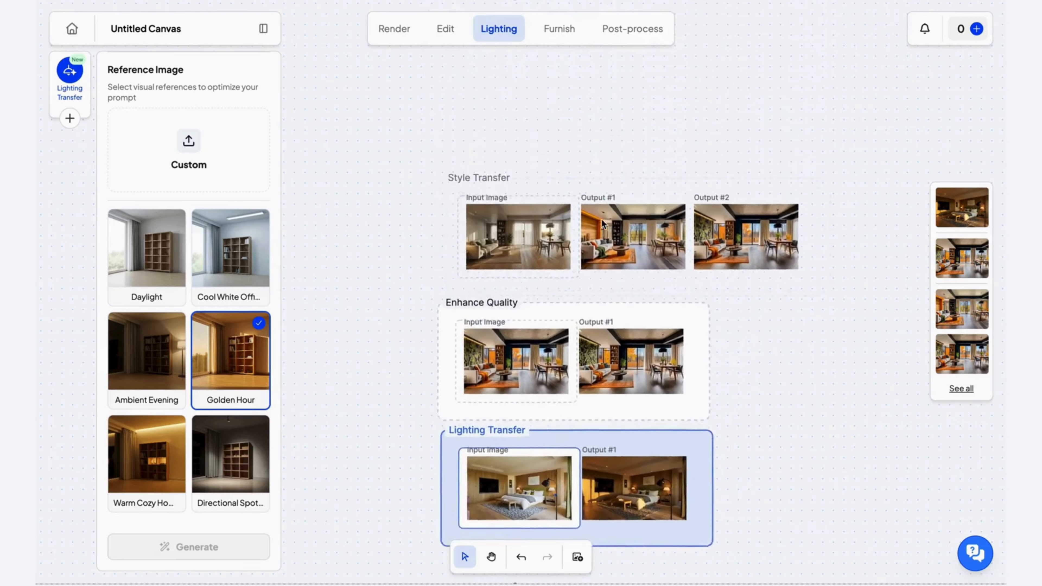
{"action": "scroll", "coordinate": [602, 219], "scroll_direction": "down", "scroll_amount": 2}
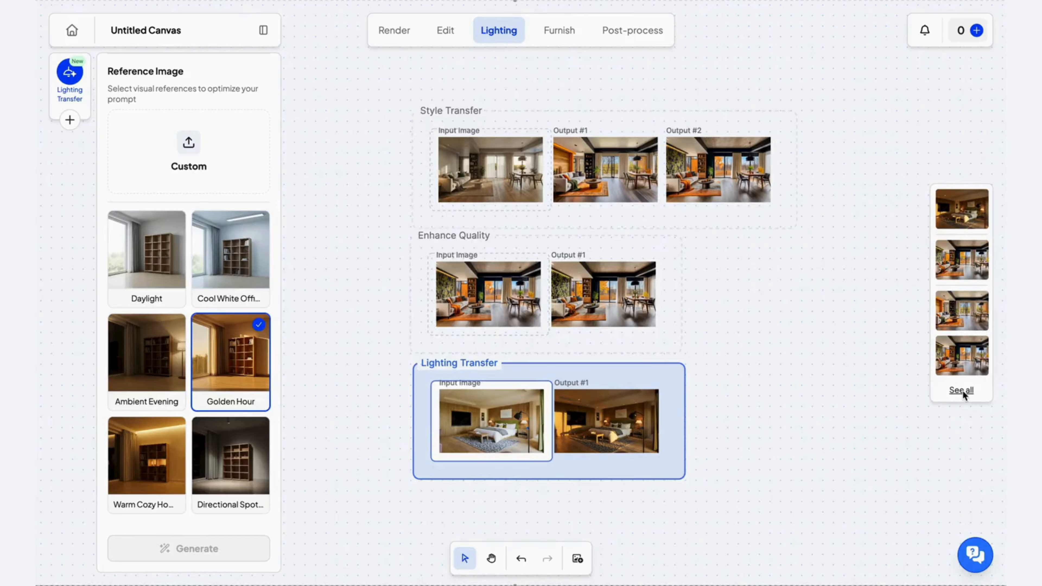
Open the Golden Hour bedroom output from the full generation history and shift the comparison divider to reveal the whole output.
{"action": "left_click", "coordinate": [962, 392]}
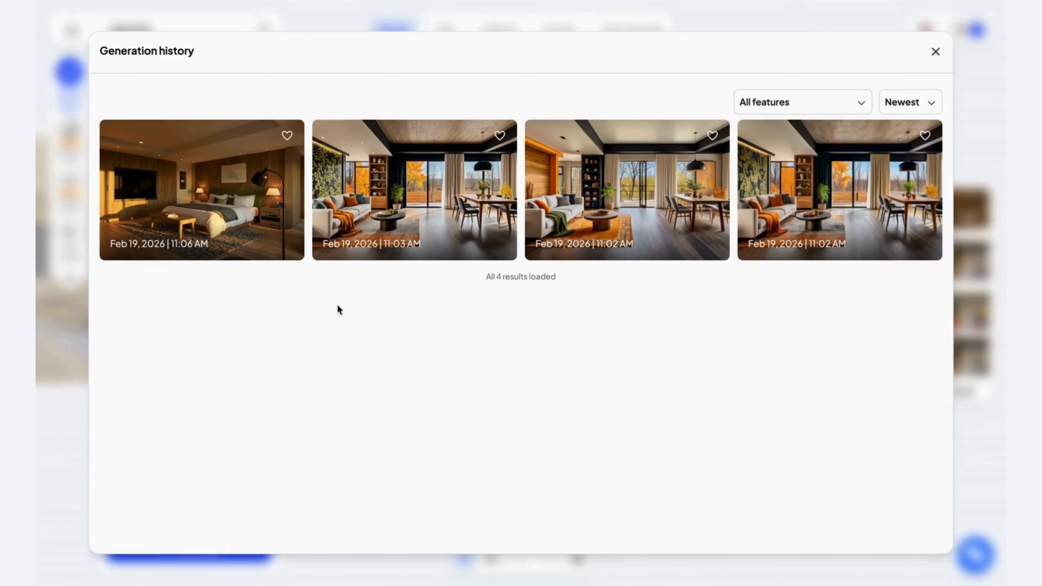
{"action": "left_click", "coordinate": [176, 211]}
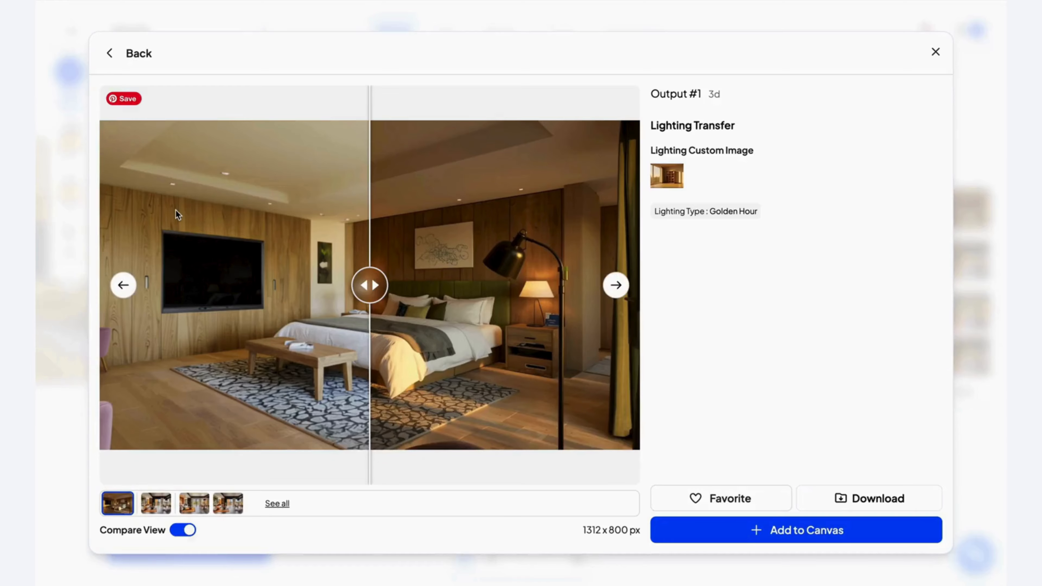
{"action": "left_click_drag", "start_coordinate": [369, 313], "coordinate": [103, 305]}
Mark the Golden Hour bedroom output as a favorite and add it to the canvas.
{"action": "left_click", "coordinate": [741, 510]}
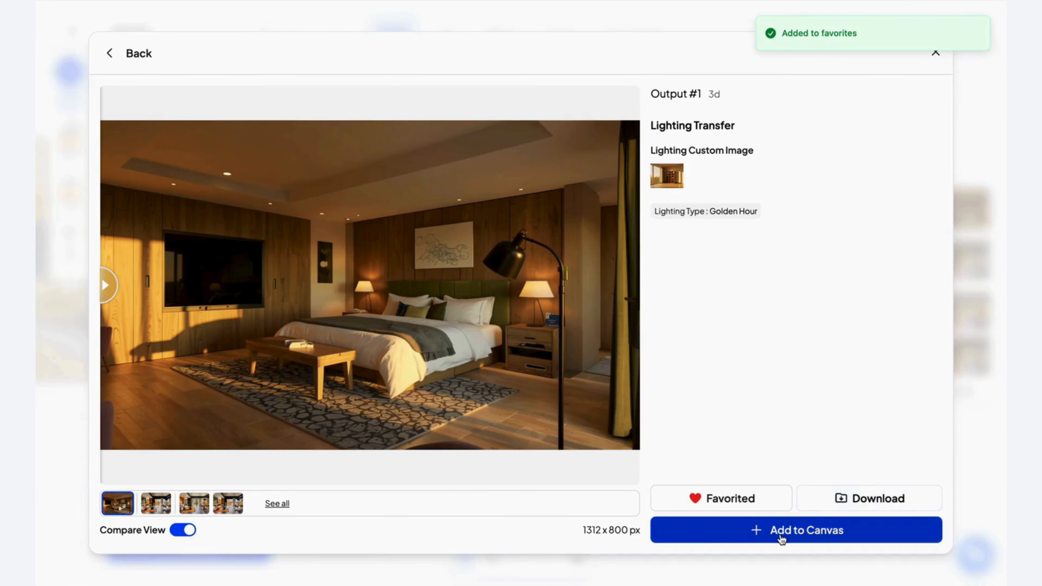
{"action": "left_click", "coordinate": [781, 537]}
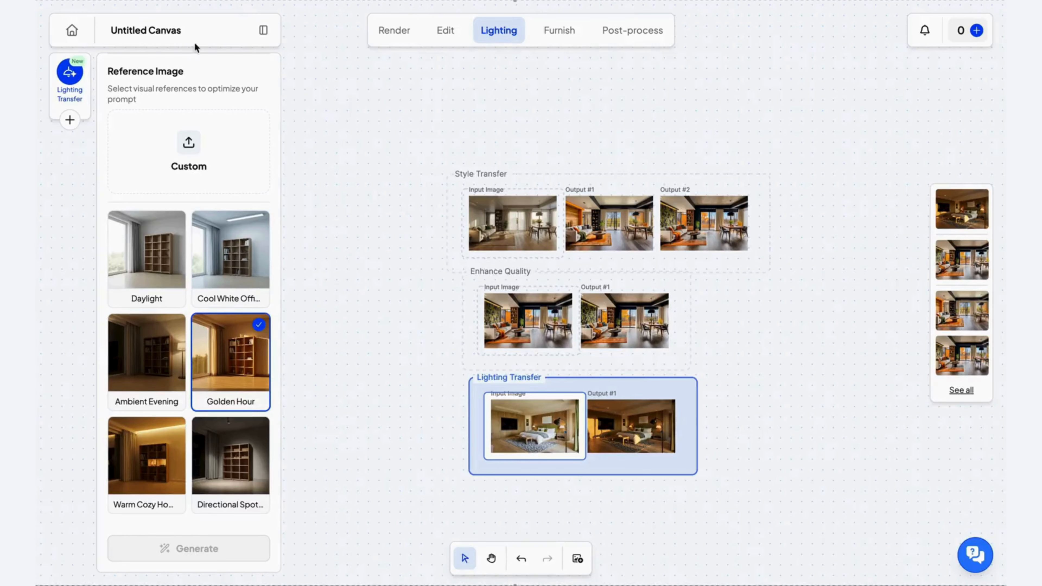
Rename the canvas as Idea Test.
{"action": "left_click", "coordinate": [192, 36]}
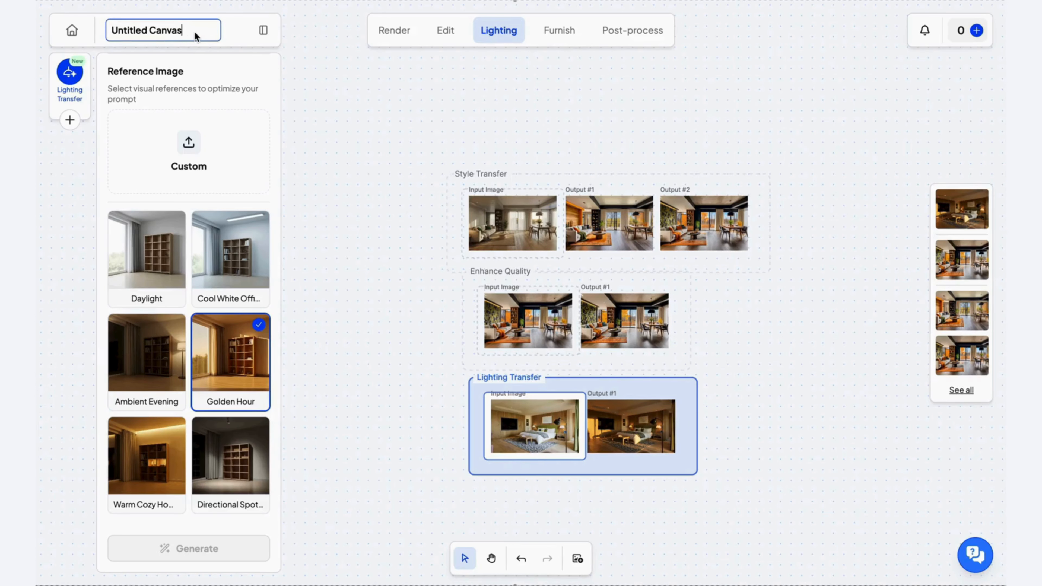
{"action": "left_click_drag", "start_coordinate": [195, 36], "coordinate": [108, 33]}
{"action": "type", "text": "Idea Test"}
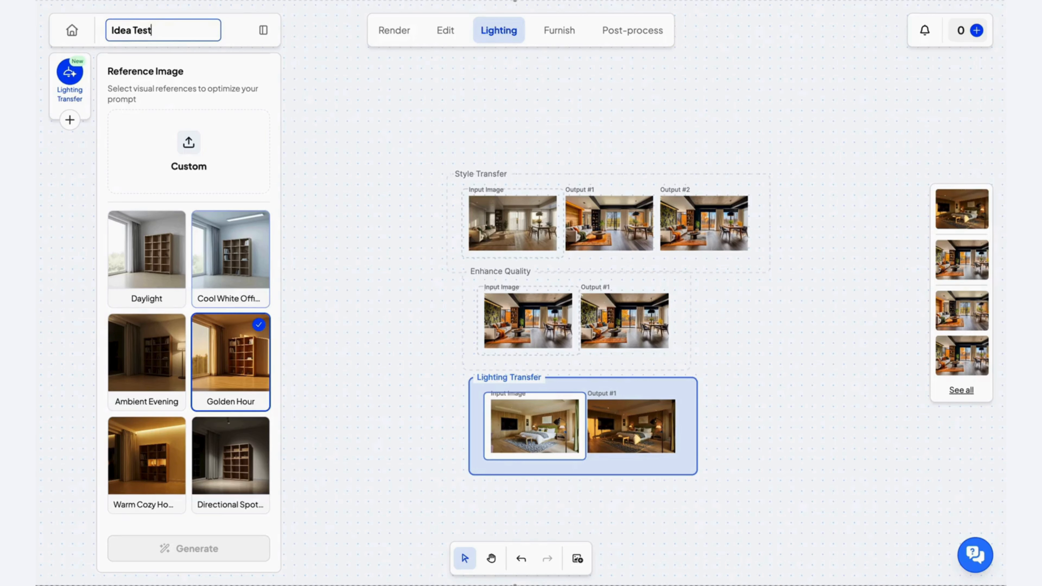
{"action": "left_click", "coordinate": [355, 185]}
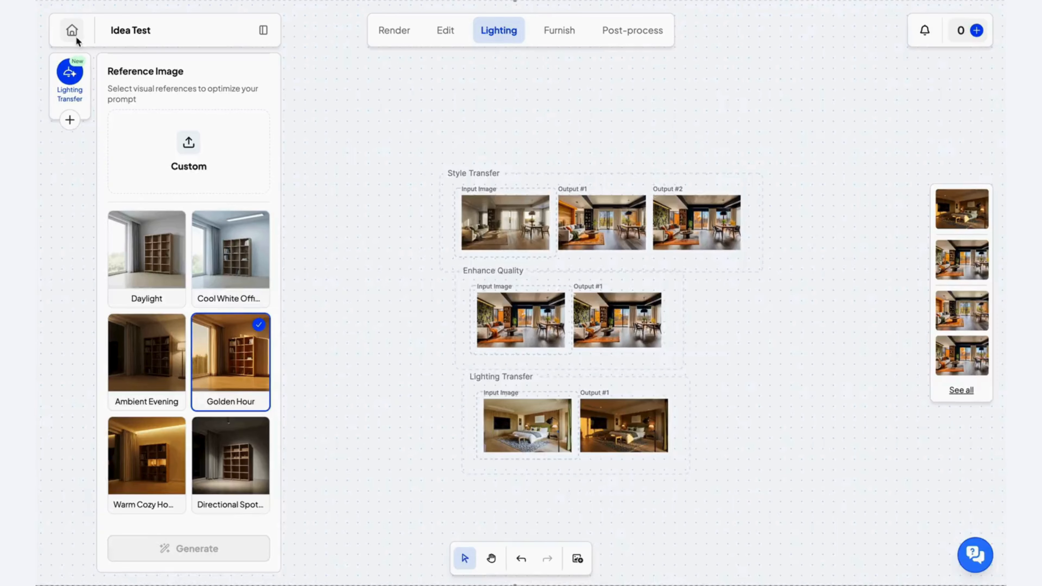
Create a new blank canvas in Spacely AI Project and return to the project's file overview.
{"action": "left_click", "coordinate": [75, 33]}
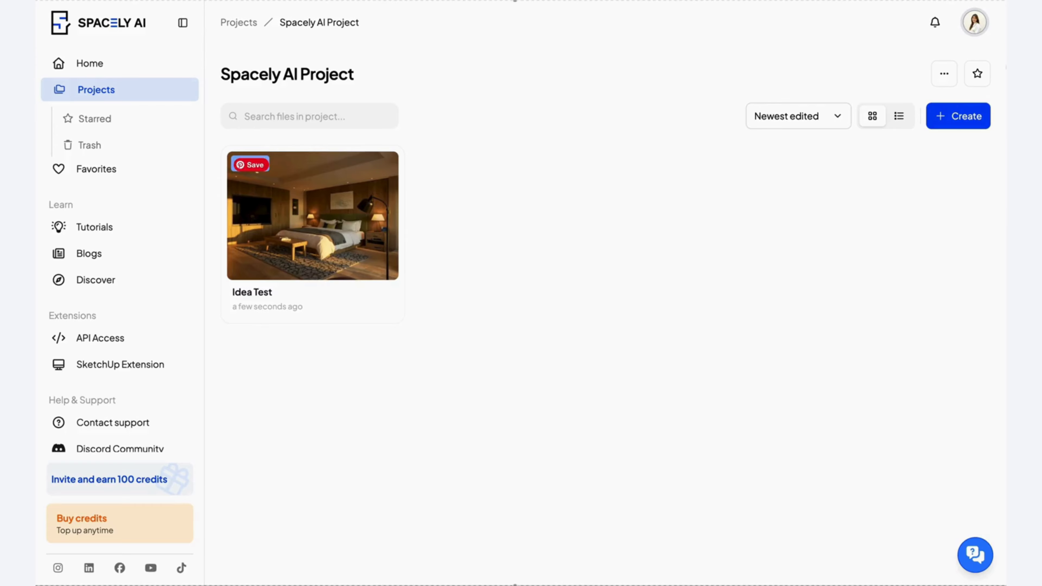
{"action": "left_click", "coordinate": [957, 120]}
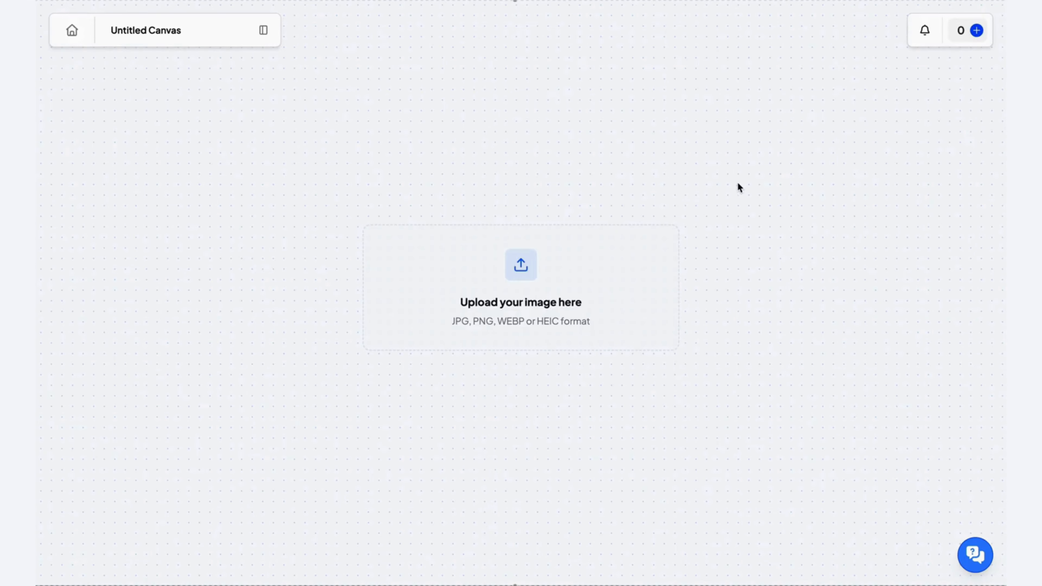
{"action": "left_click", "coordinate": [71, 32]}
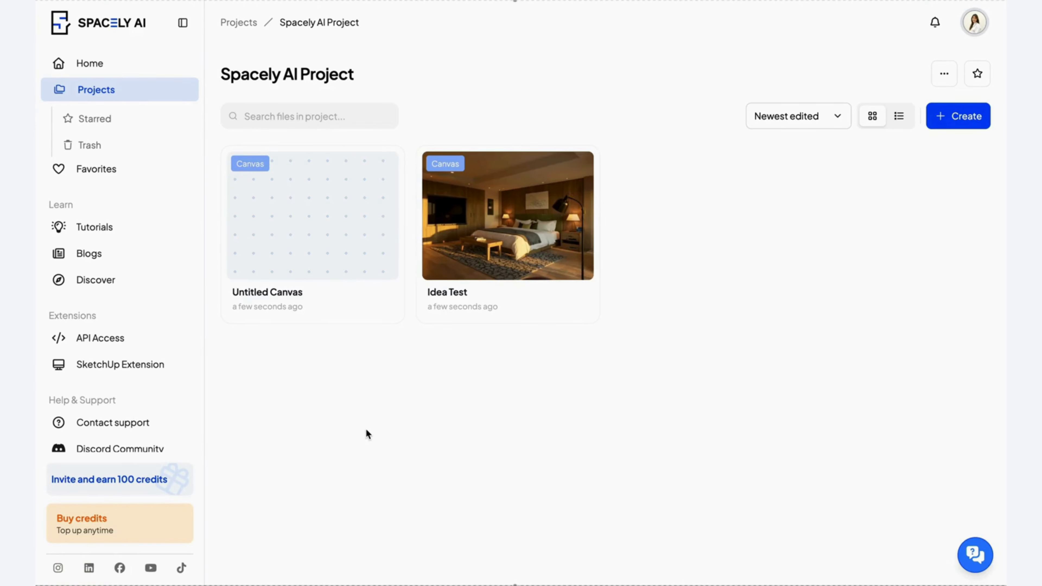
Star Spacely AI Project in the list of all projects and open the Starred projects view.
{"action": "left_click", "coordinate": [248, 24]}
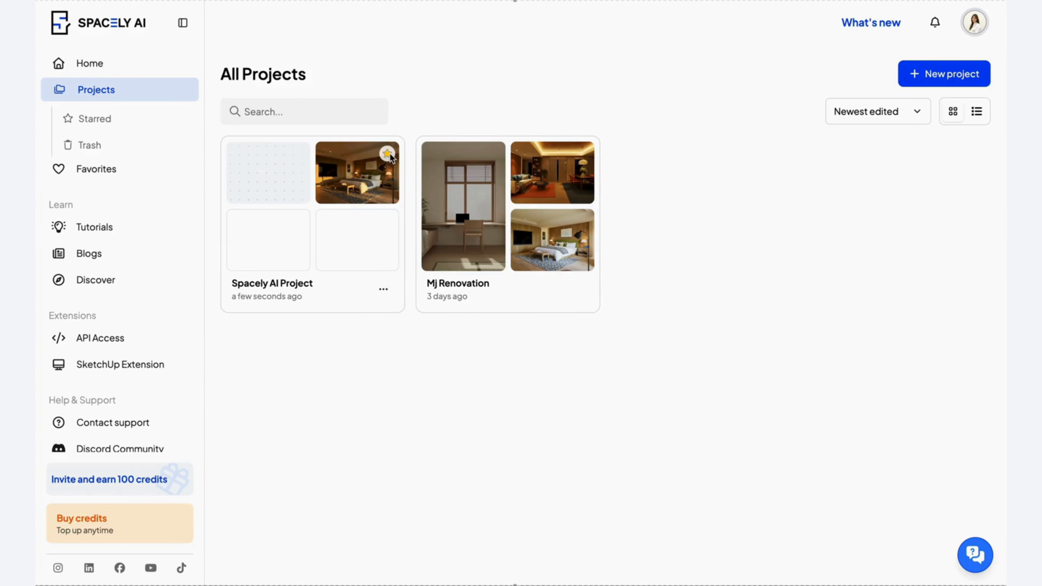
{"action": "left_click", "coordinate": [388, 155]}
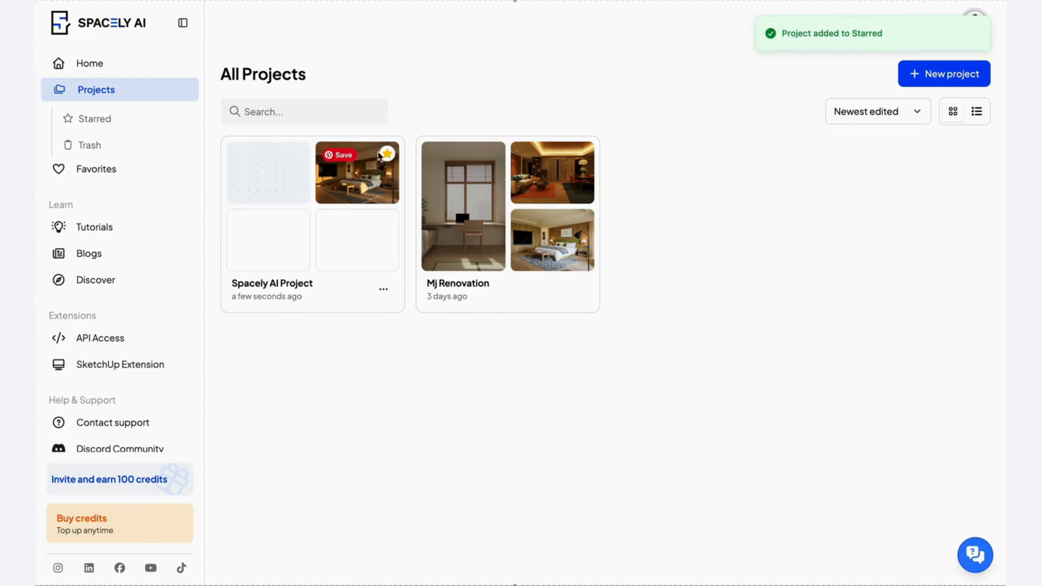
{"action": "left_click", "coordinate": [140, 126]}
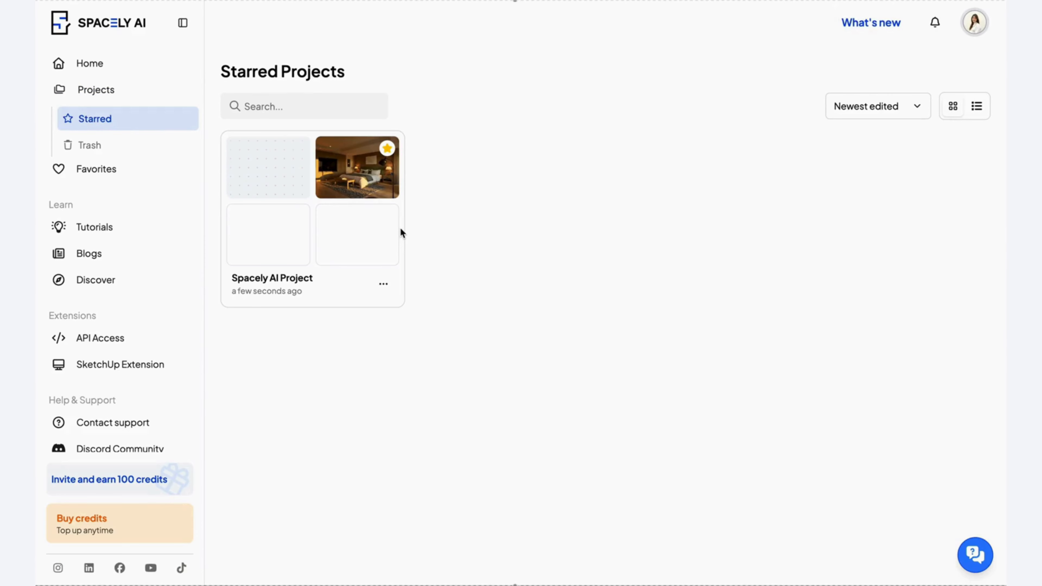